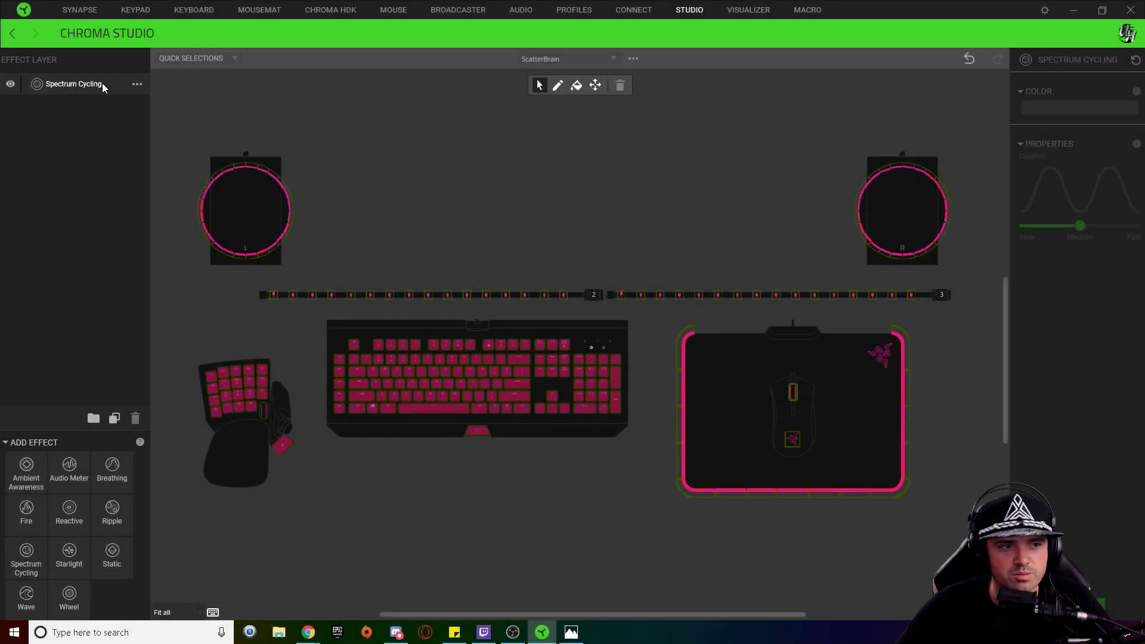
# Turn the ScatterBrain layer into a magenta Static effect and clear the LED selection.
pyautogui.click(136, 85)
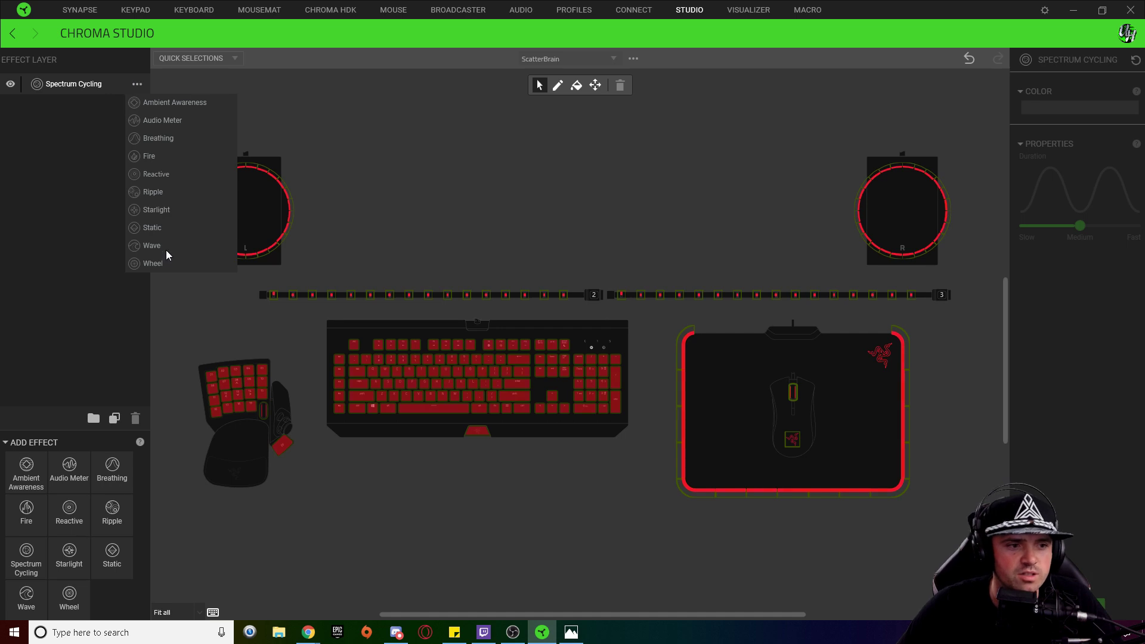
pyautogui.click(158, 228)
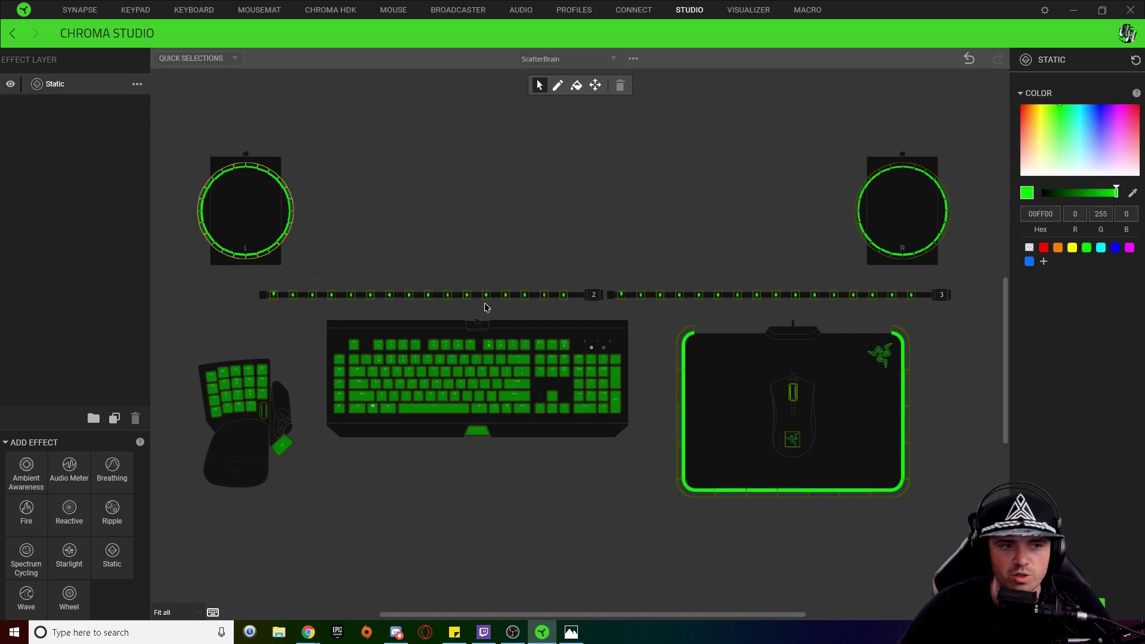
pyautogui.click(1128, 247)
pyautogui.click(758, 236)
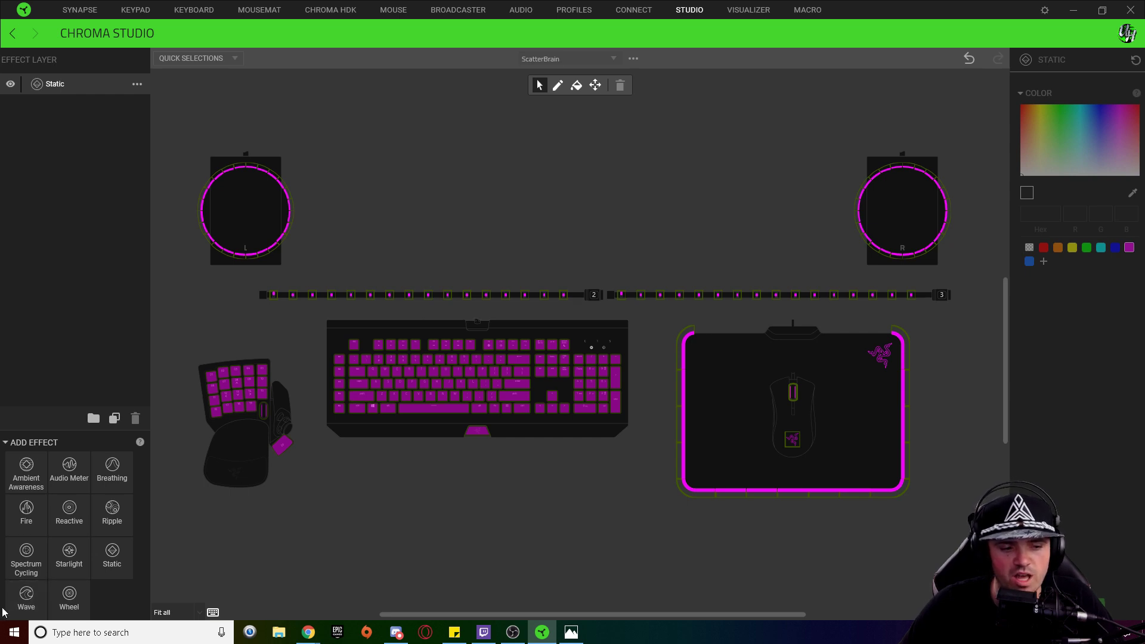
# Add a Wave layer above the Static base and select every keyboard key for it.
pyautogui.click(27, 602)
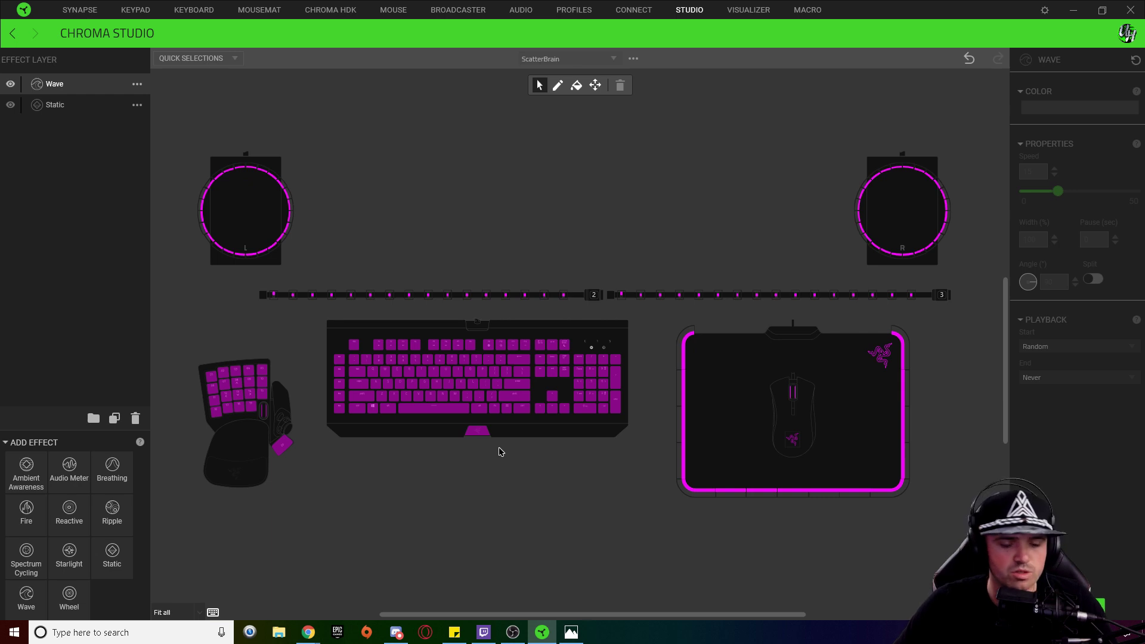
pyautogui.scroll(2, 441, 450)
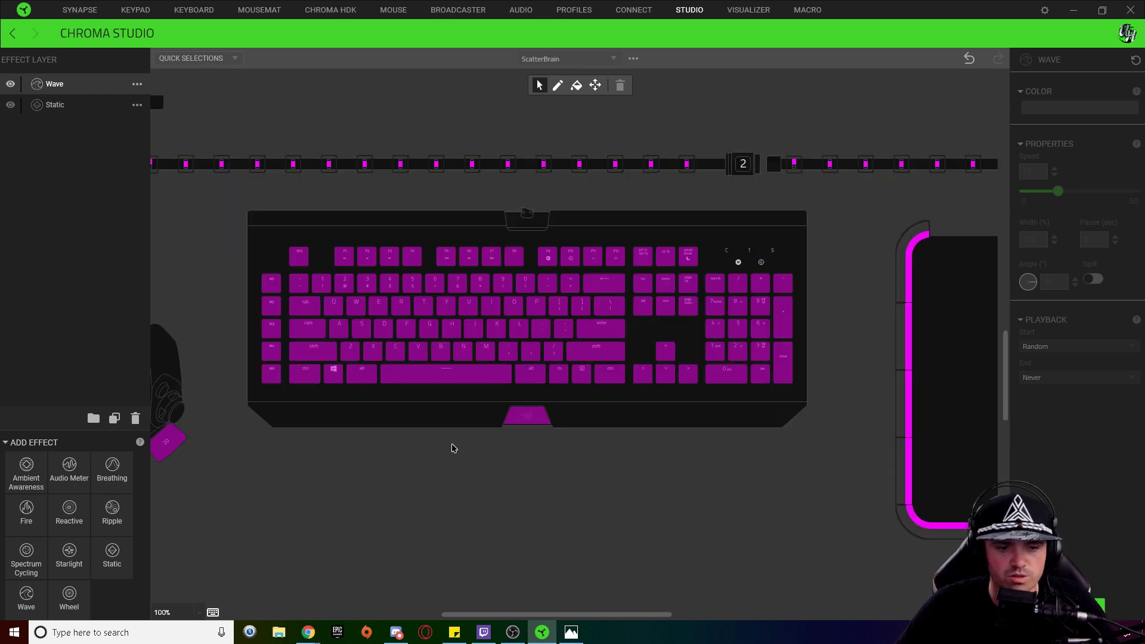
pyautogui.scroll(1, 467, 434)
pyautogui.scroll(-1, 520, 450)
pyautogui.hscroll(-1, 310, 296)
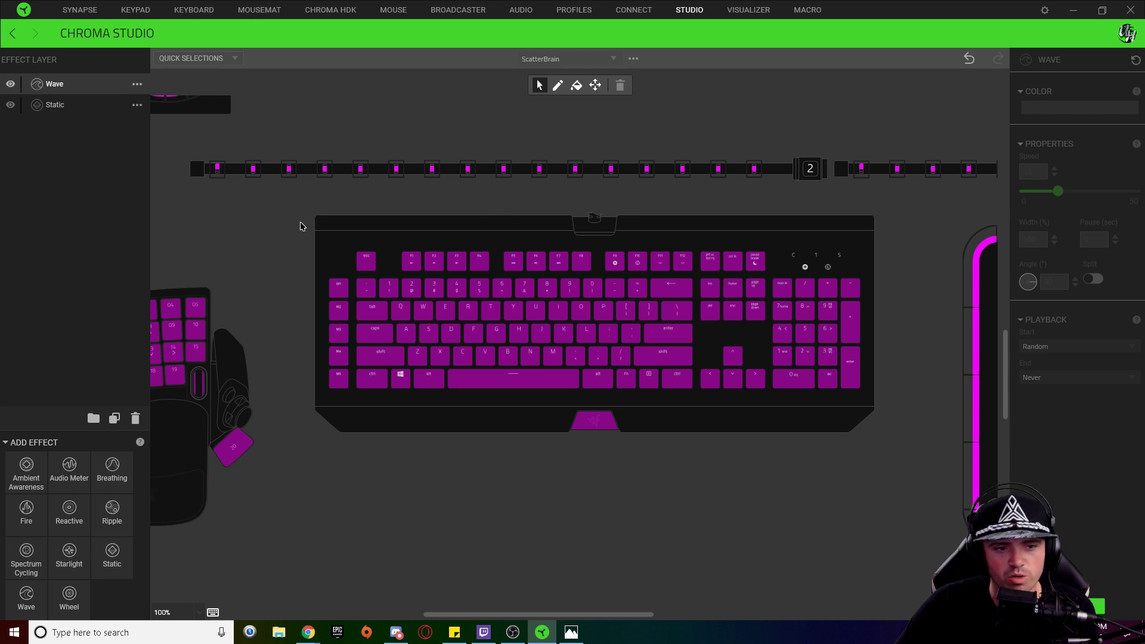
pyautogui.moveTo(300, 225); pyautogui.dragTo(893, 503)
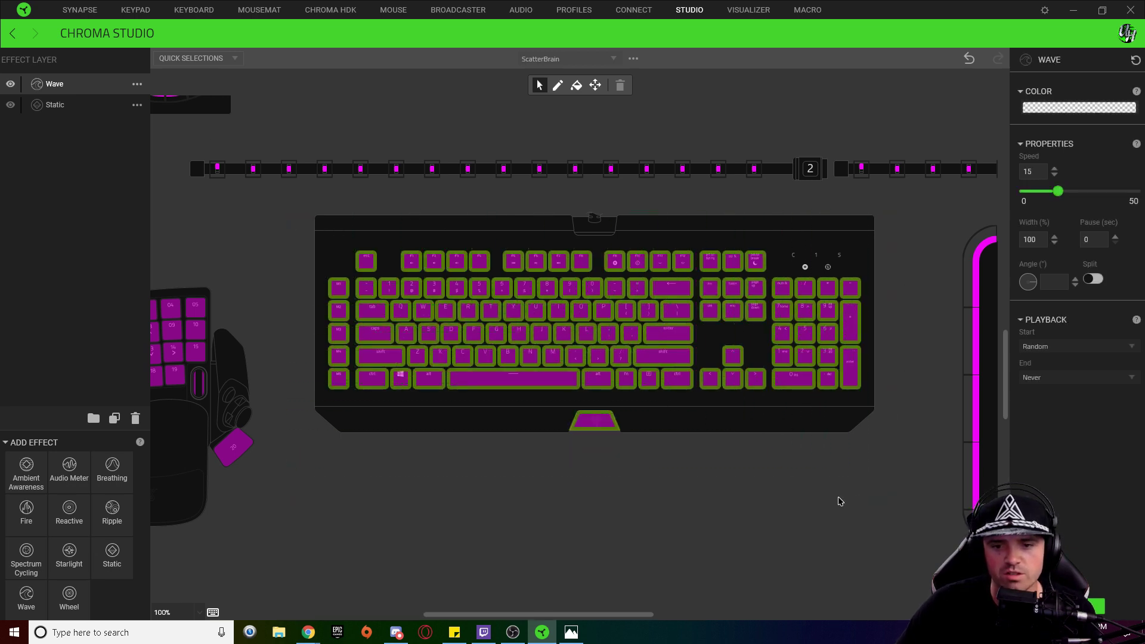
pyautogui.click(1068, 109)
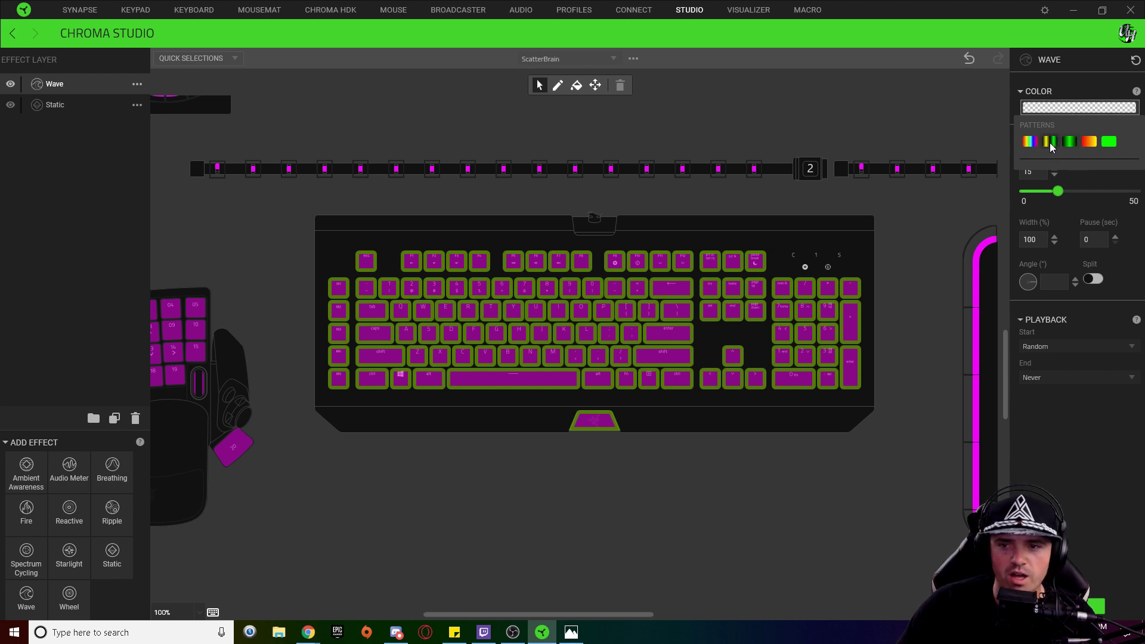
# Start from the yellow-green gradient preset, trim extra stops, and make both end stops transparent.
pyautogui.click(1050, 146)
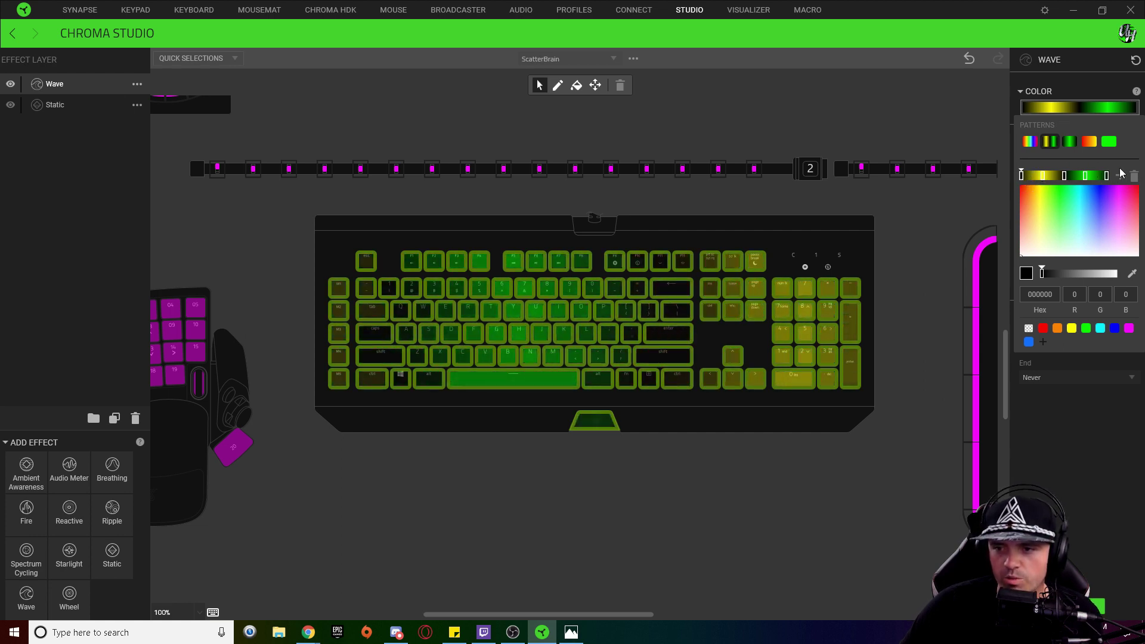
pyautogui.click(1133, 176)
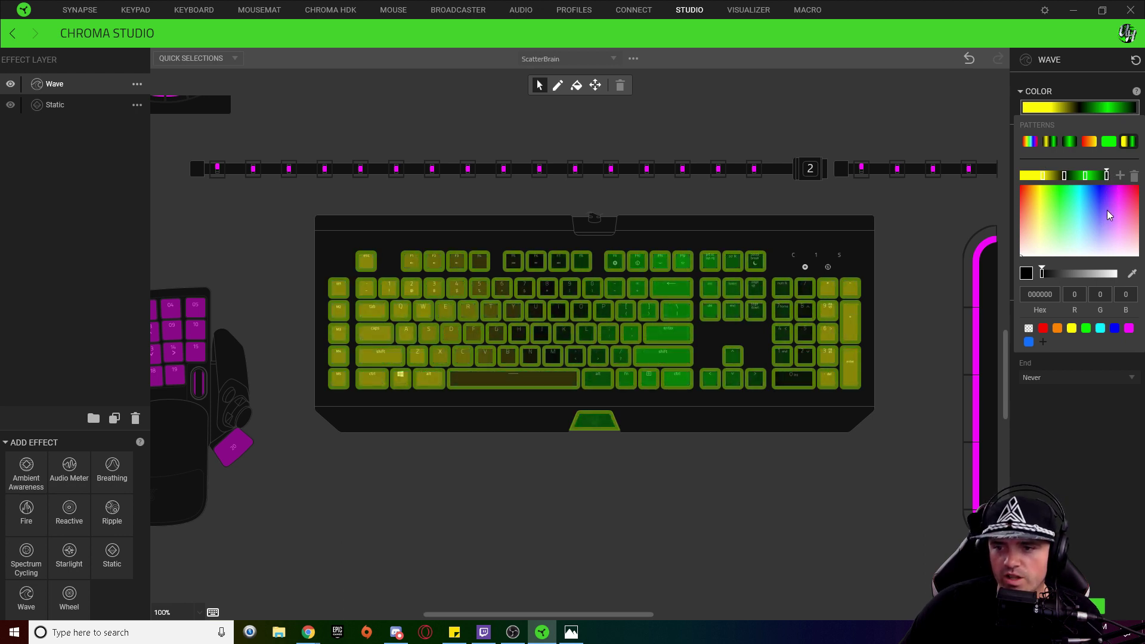
pyautogui.click(1134, 179)
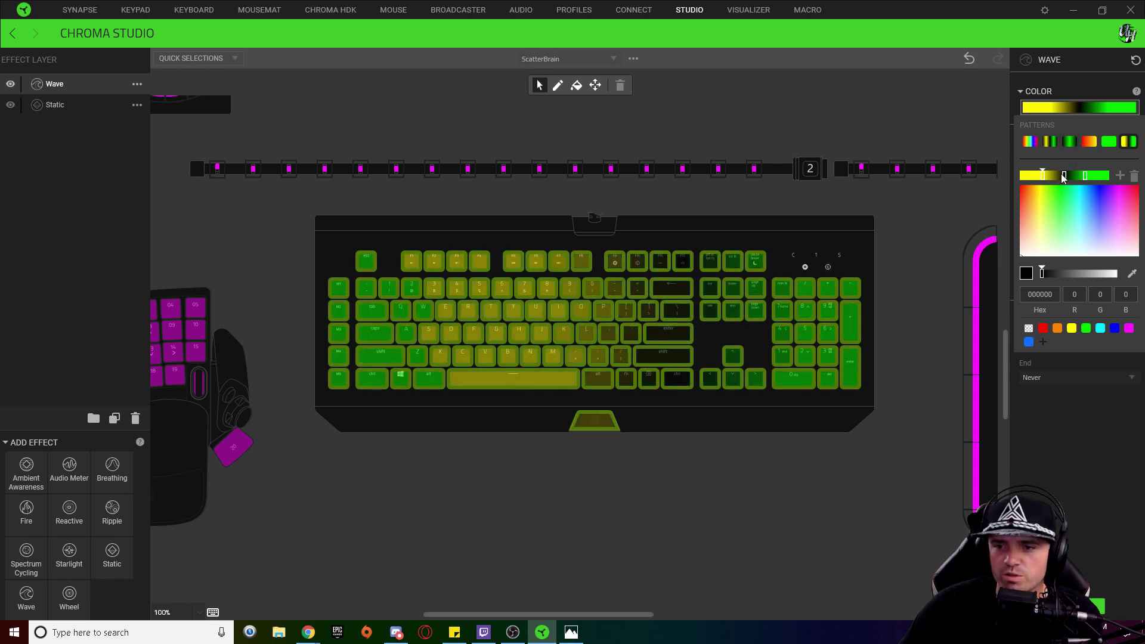
pyautogui.click(1028, 327)
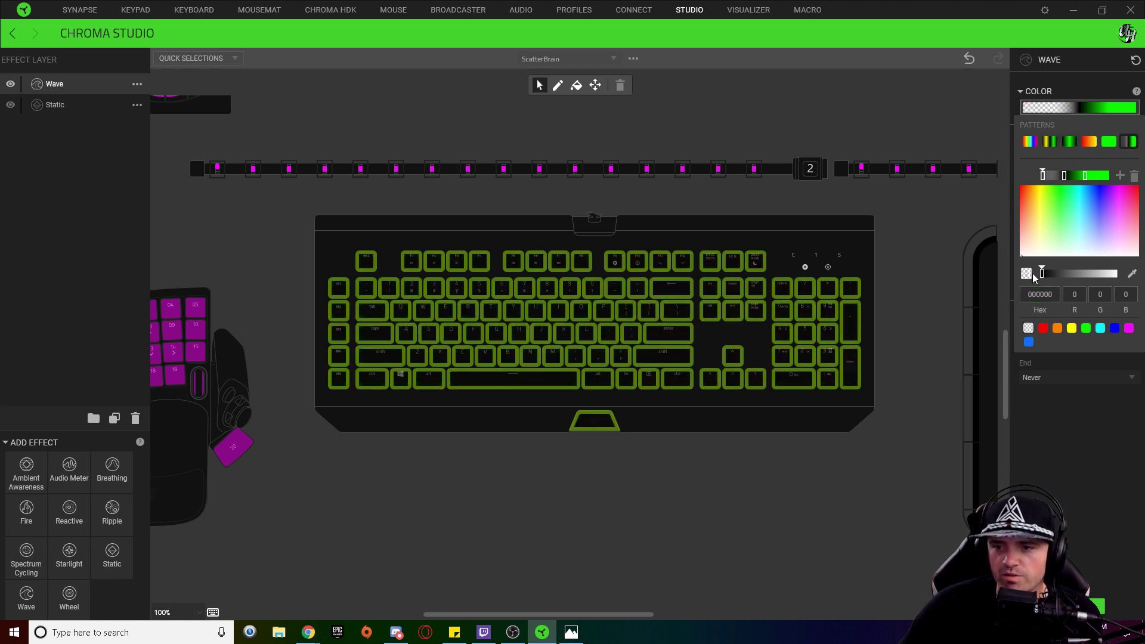
pyautogui.click(1085, 176)
pyautogui.click(1028, 328)
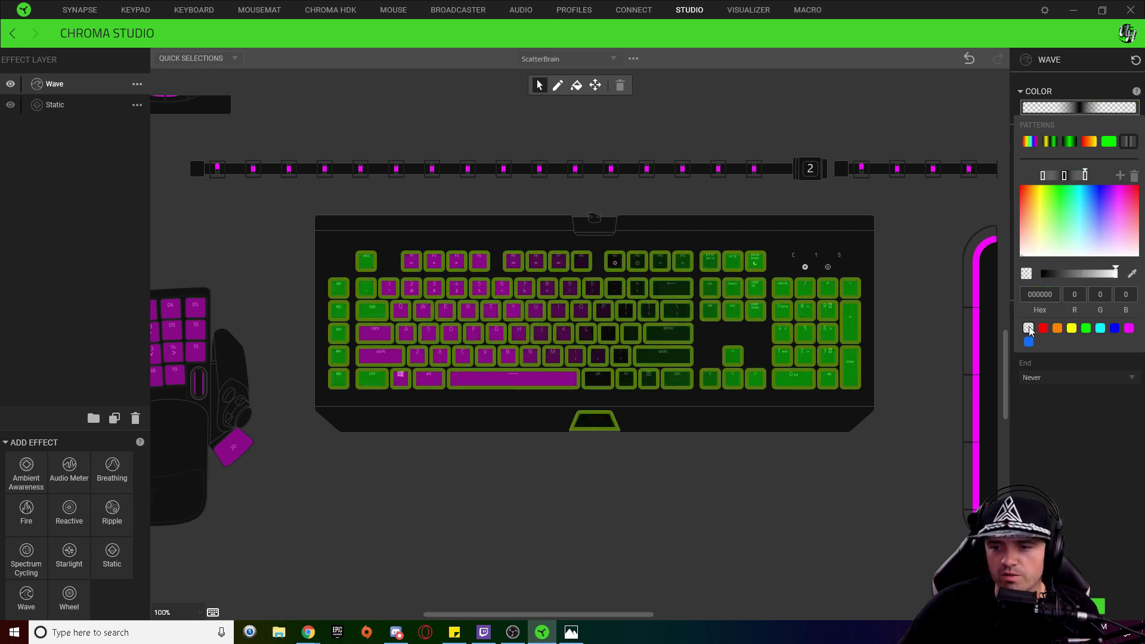
# Shift the middle gradient stop slightly left and colour it bright blue 0A6EFA.
pyautogui.click(1064, 175)
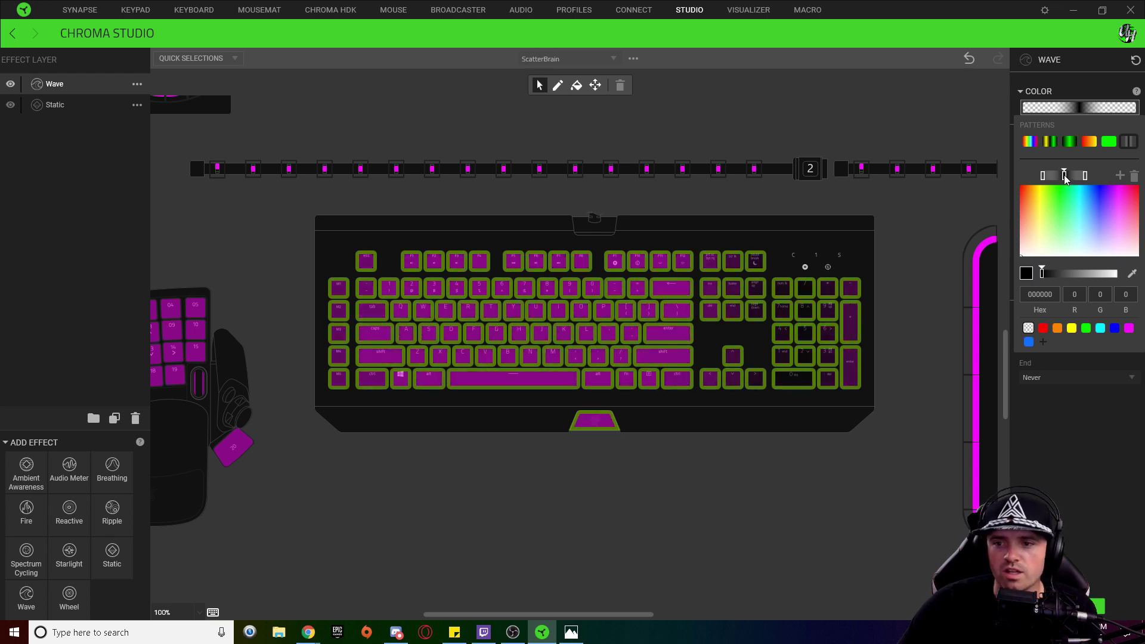
pyautogui.moveTo(1064, 177); pyautogui.dragTo(1056, 177)
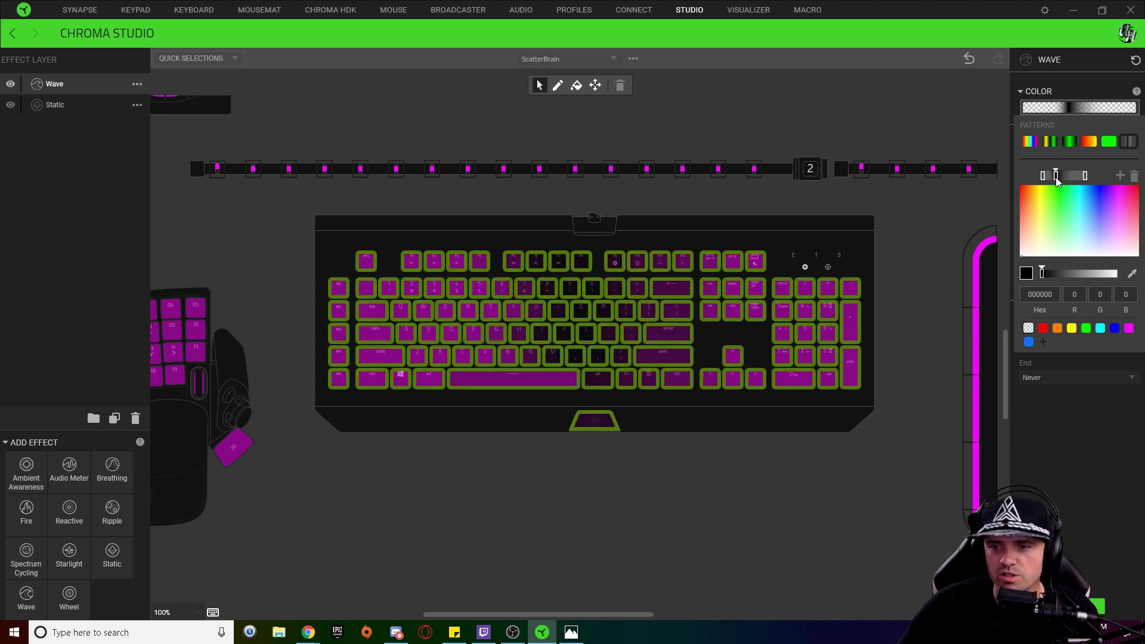
pyautogui.click(1091, 189)
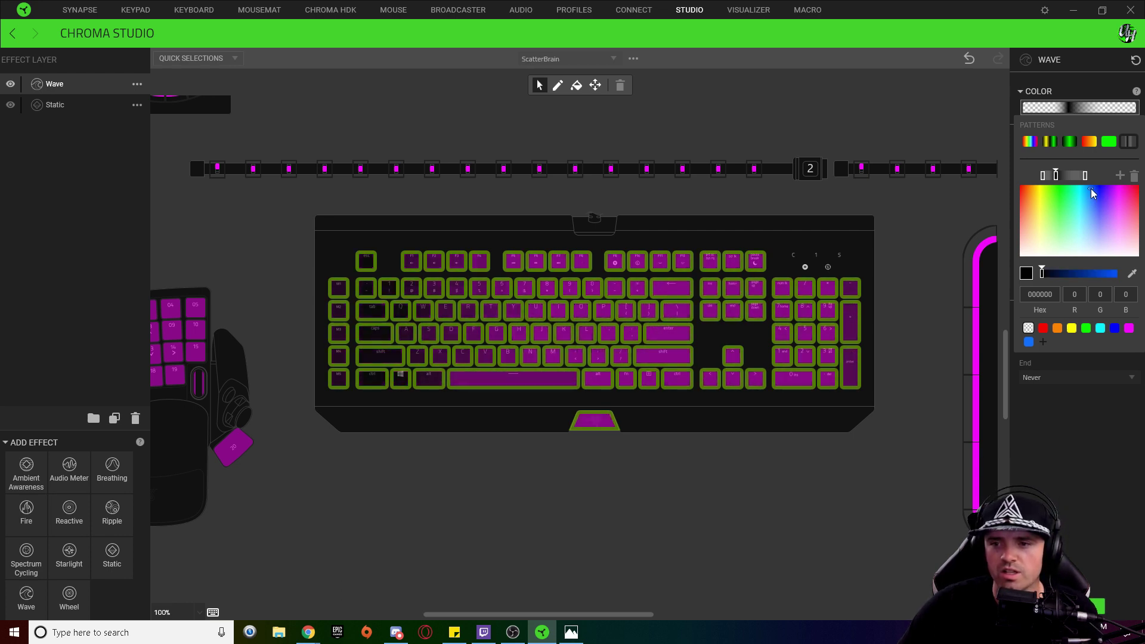
pyautogui.moveTo(1044, 276); pyautogui.dragTo(1114, 274)
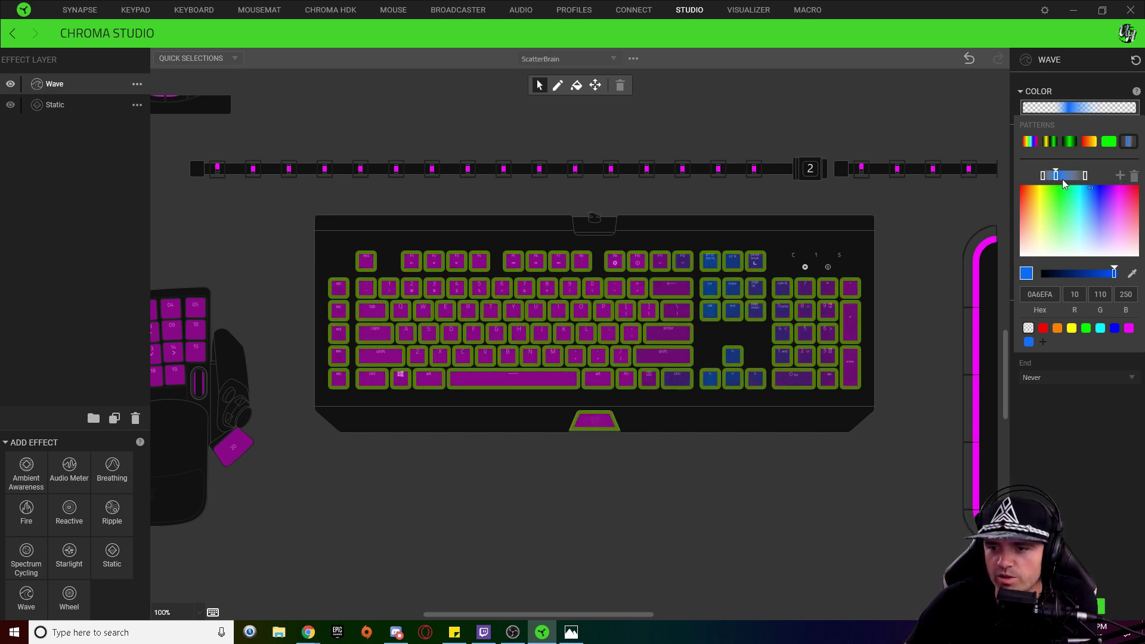
pyautogui.click(1120, 176)
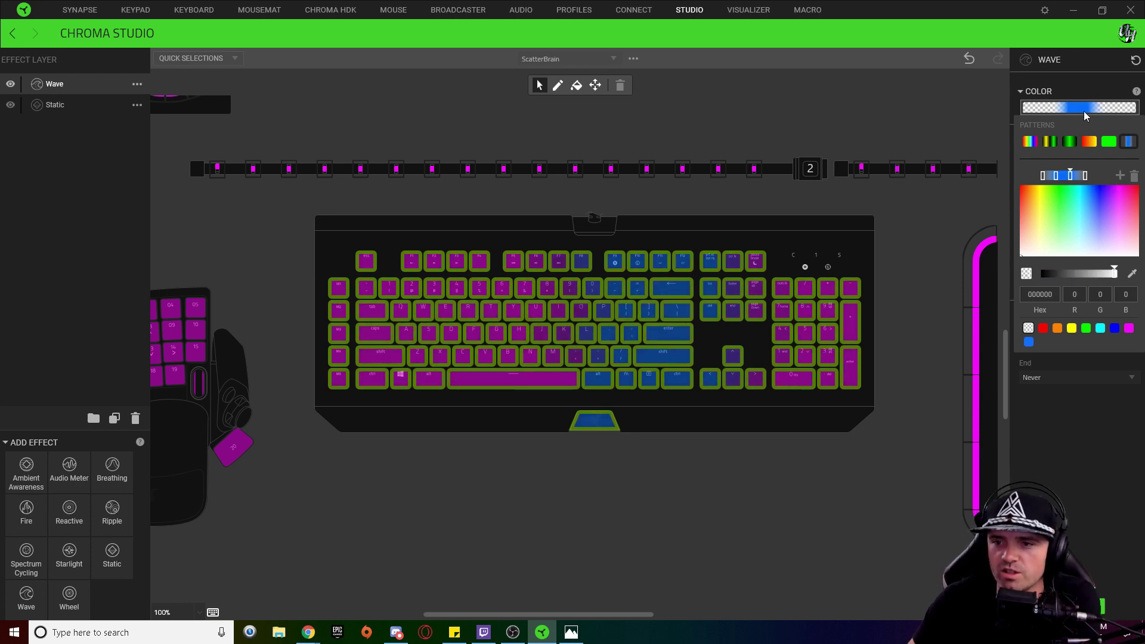
pyautogui.click(1079, 450)
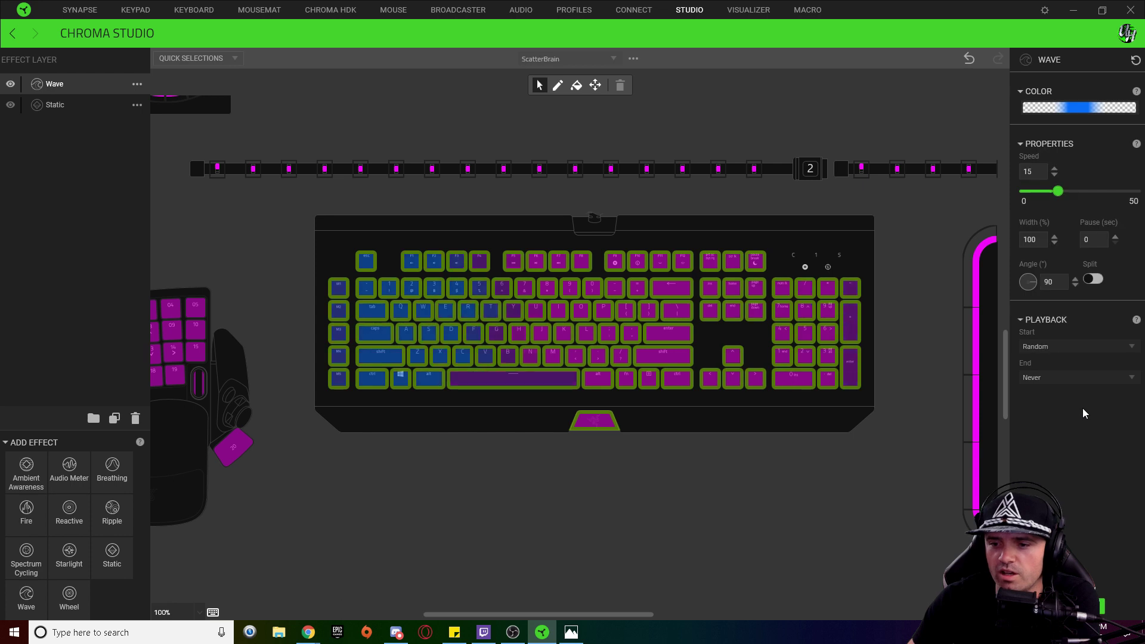
# Give the keyboard wave a 1-second pause, enable Split, and deselect the keys.
pyautogui.click(1115, 238)
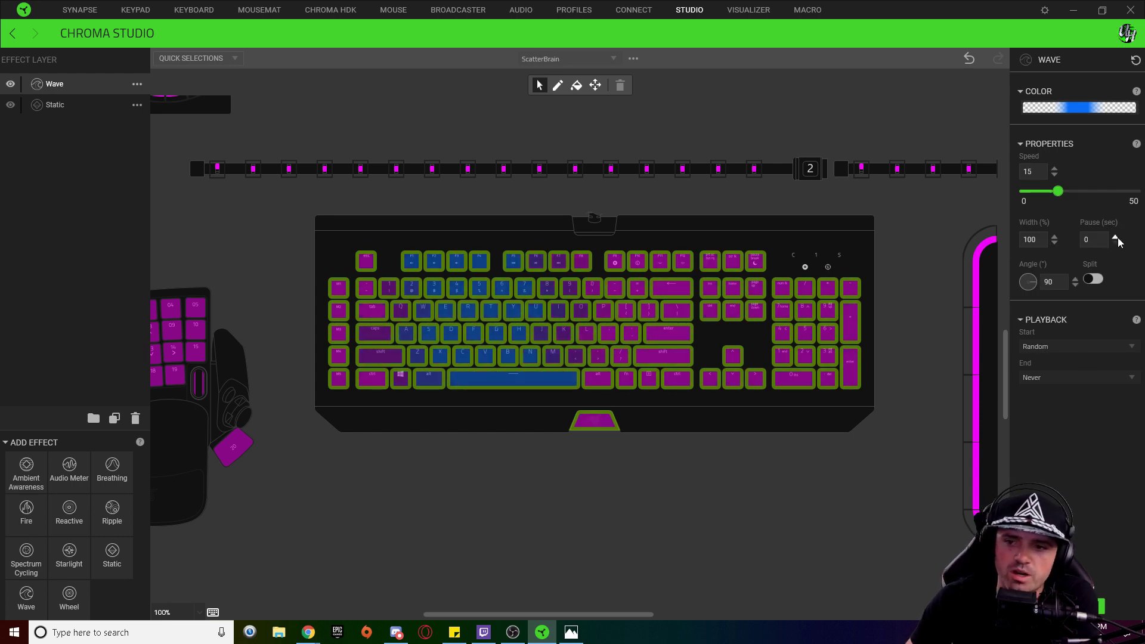
pyautogui.click(1092, 279)
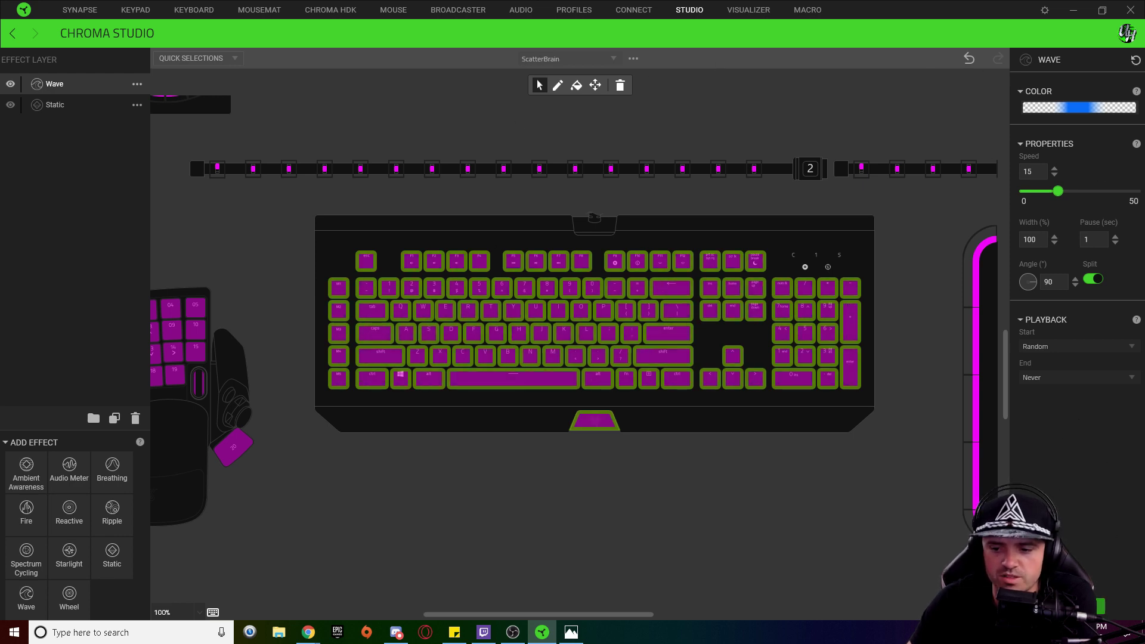
pyautogui.click(513, 190)
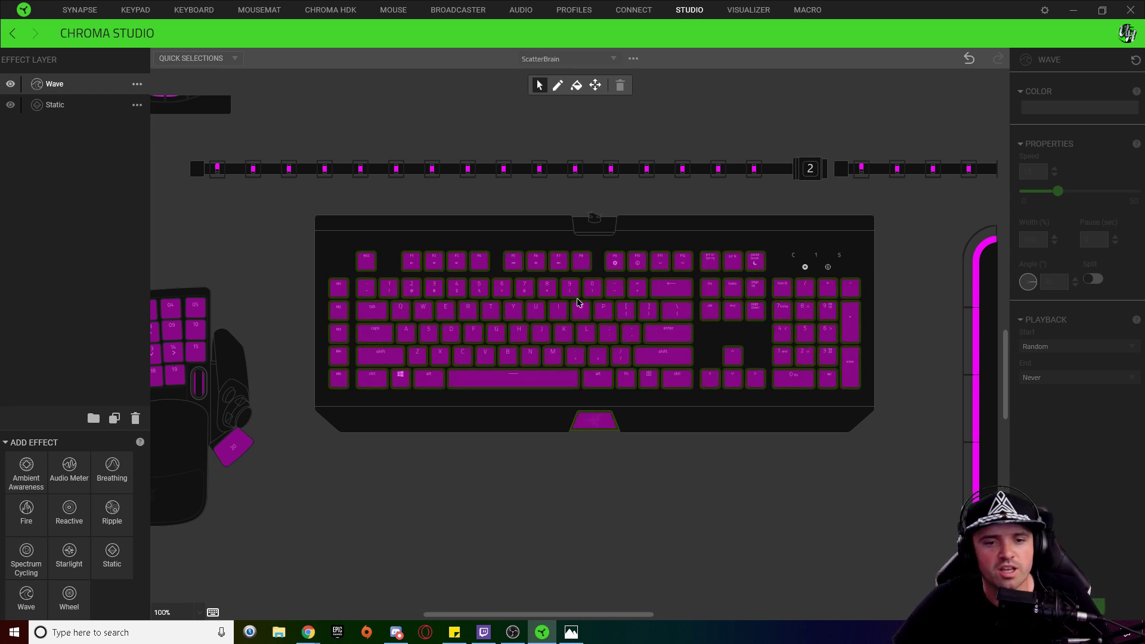
# Reselect the keyboard keys, turn the wave angle to 270 degrees, and deselect them.
pyautogui.moveTo(316, 400); pyautogui.dragTo(599, 338)
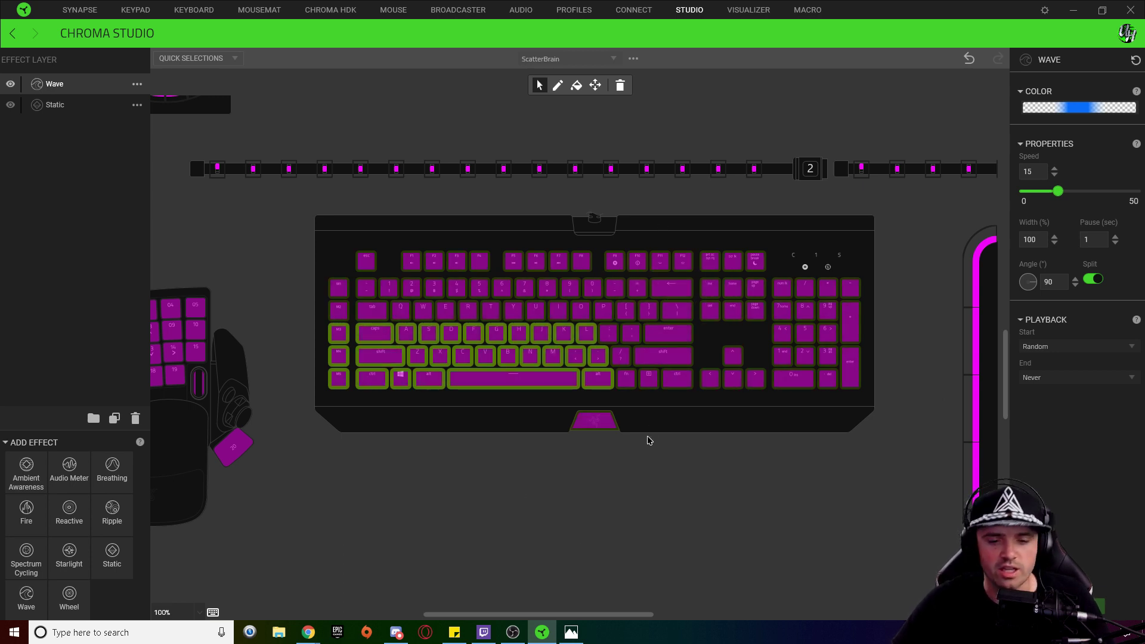
pyautogui.keyDown('ctrl'); pyautogui.click(594, 421); pyautogui.keyUp('ctrl')
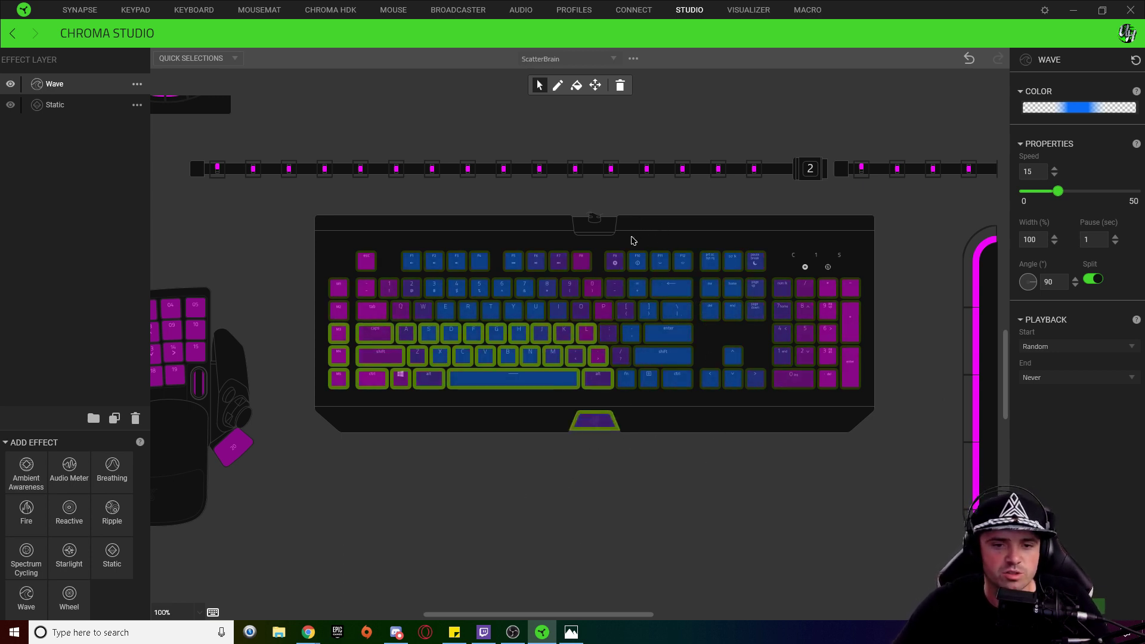
pyautogui.moveTo(604, 238); pyautogui.dragTo(888, 314)
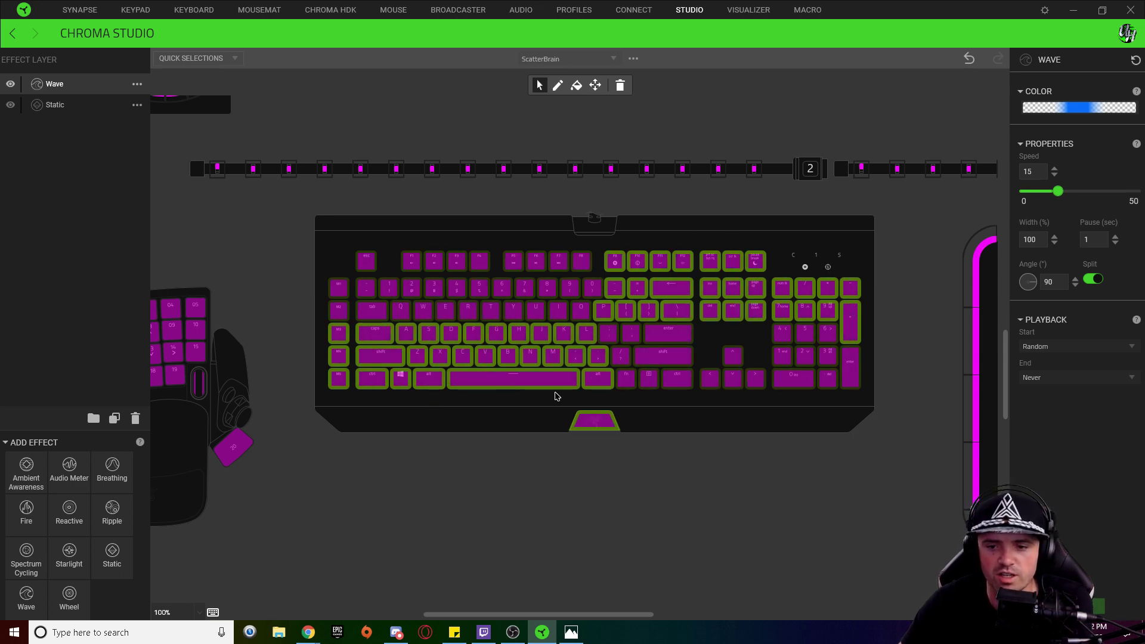
pyautogui.moveTo(1036, 287); pyautogui.dragTo(1034, 294)
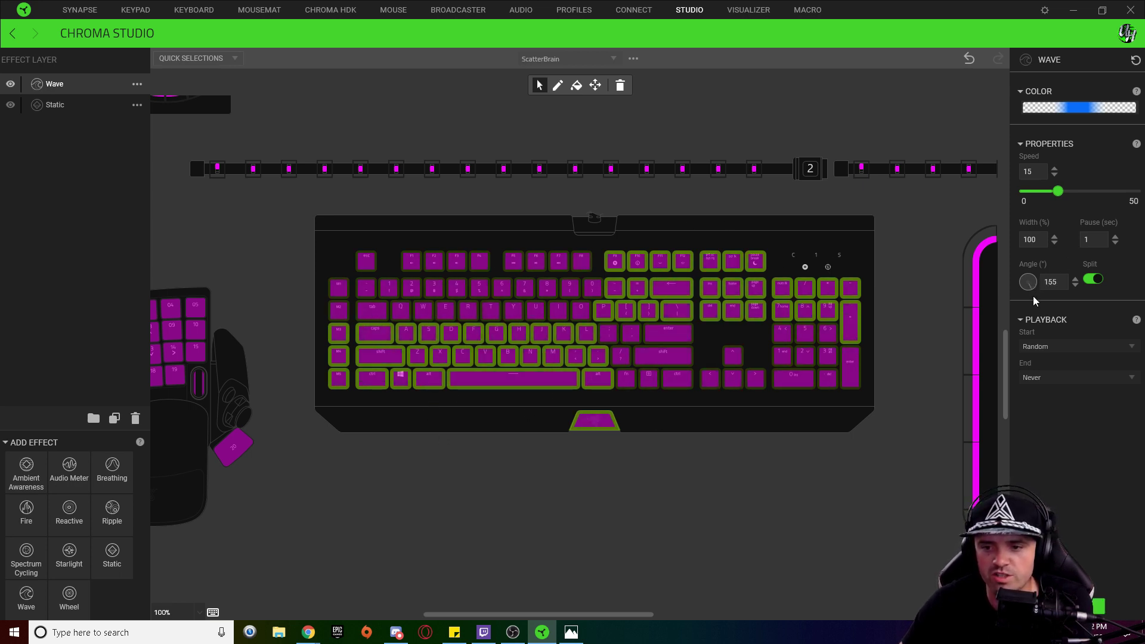
pyautogui.moveTo(946, 287); pyautogui.dragTo(942, 280)
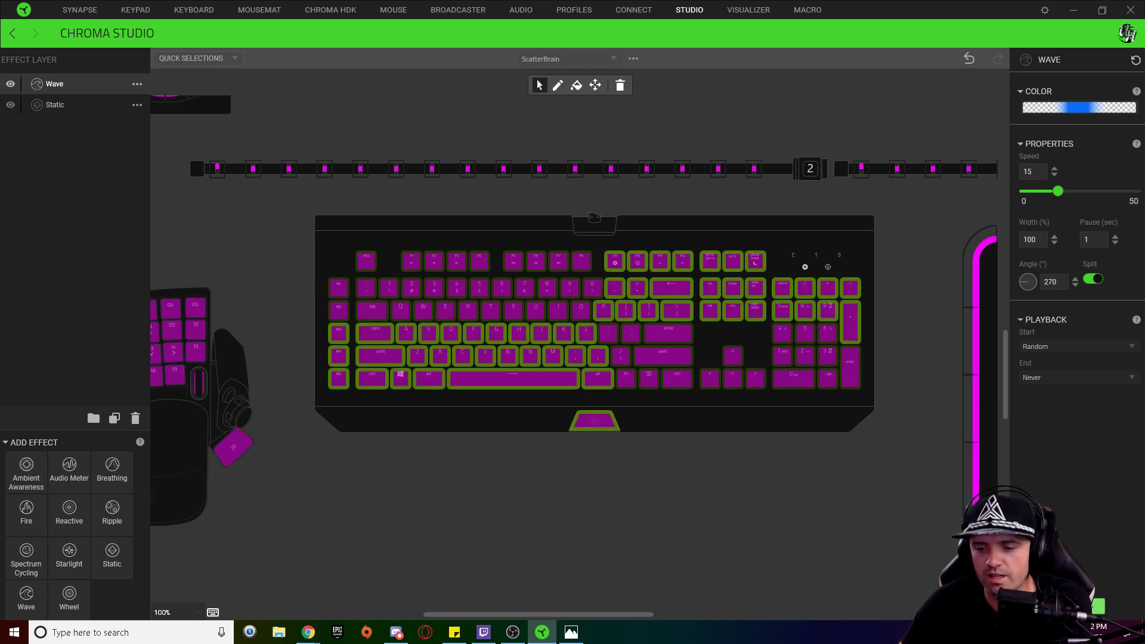
pyautogui.click(922, 265)
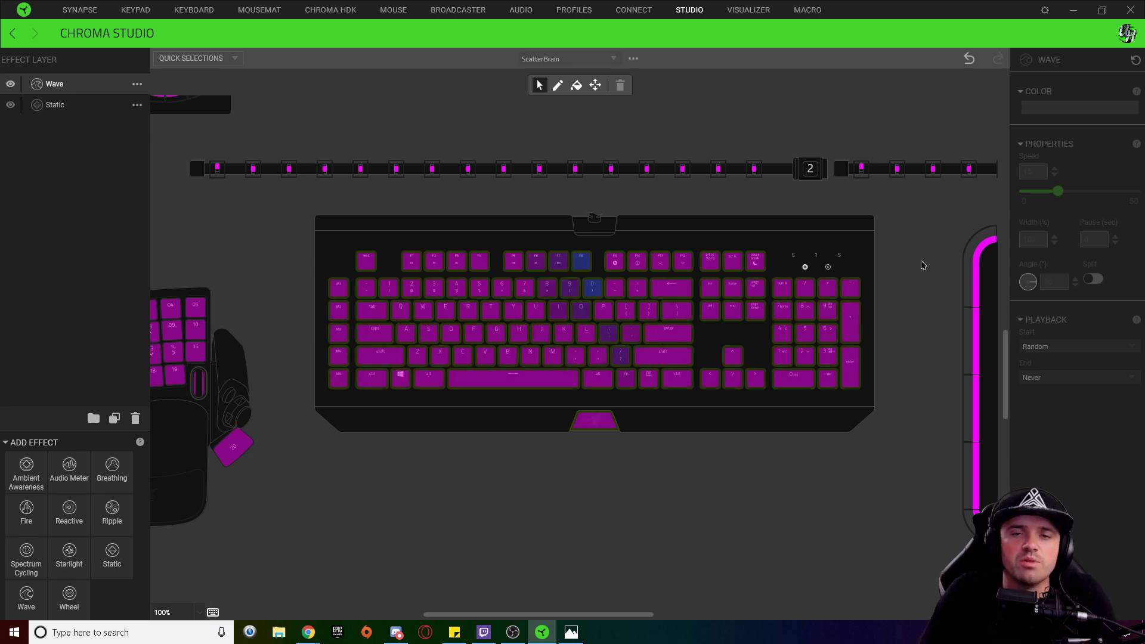
# Zoom the canvas out to fit all devices and centre the speakers, strips, keypad, keyboard and mousemat.
pyautogui.moveTo(640, 326)
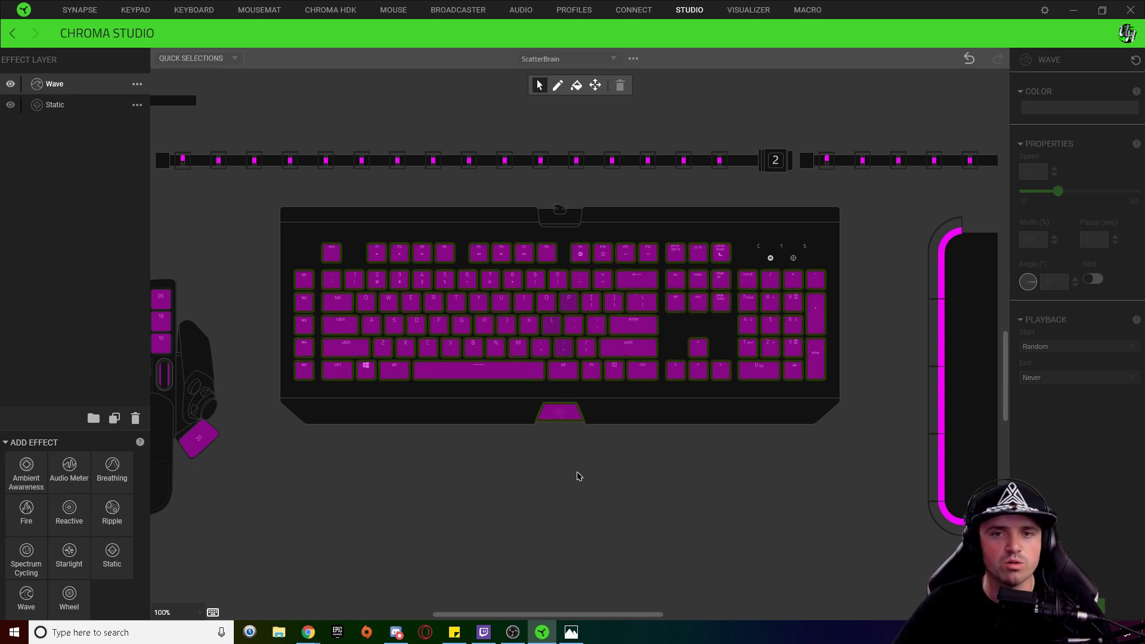
pyautogui.scroll(-1, 571, 474)
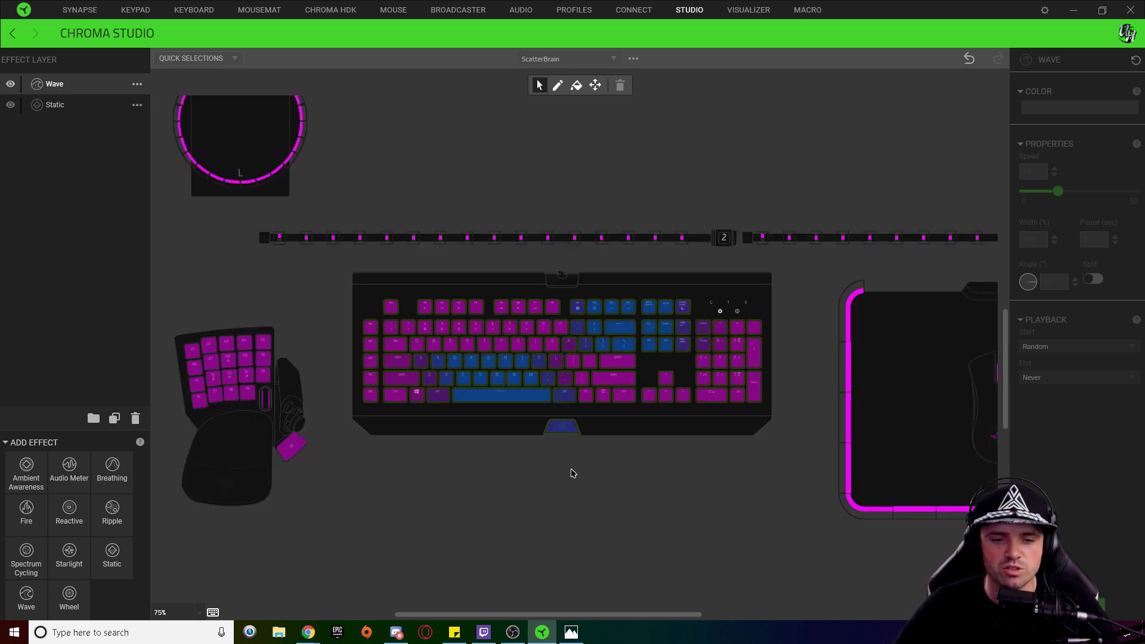
pyautogui.scroll(-1, 571, 473)
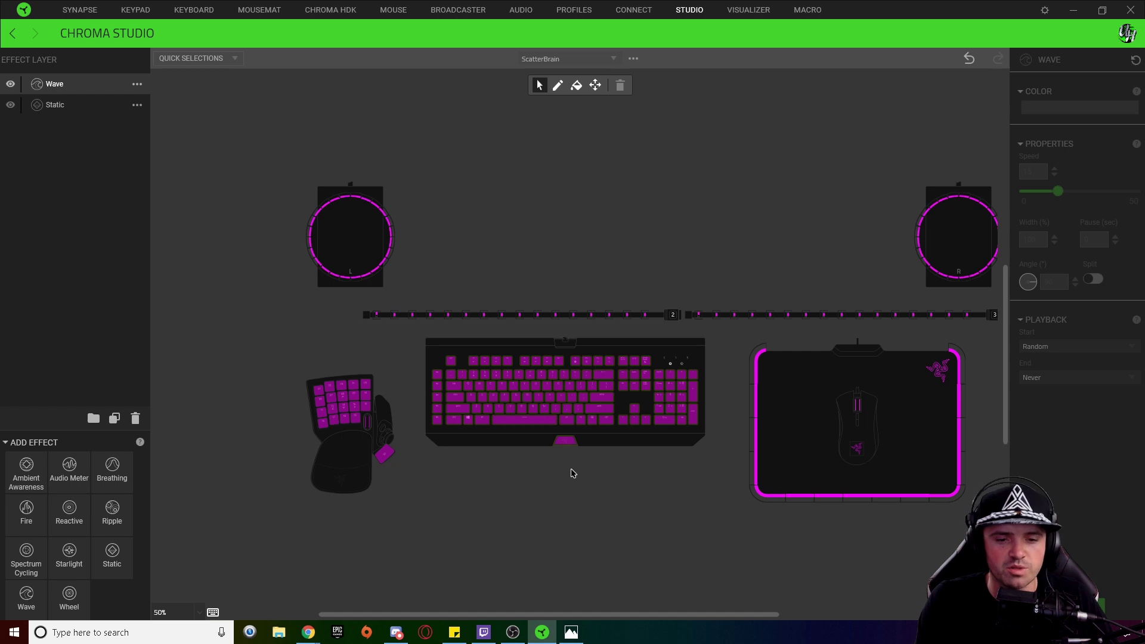
pyautogui.scroll(1, 571, 473)
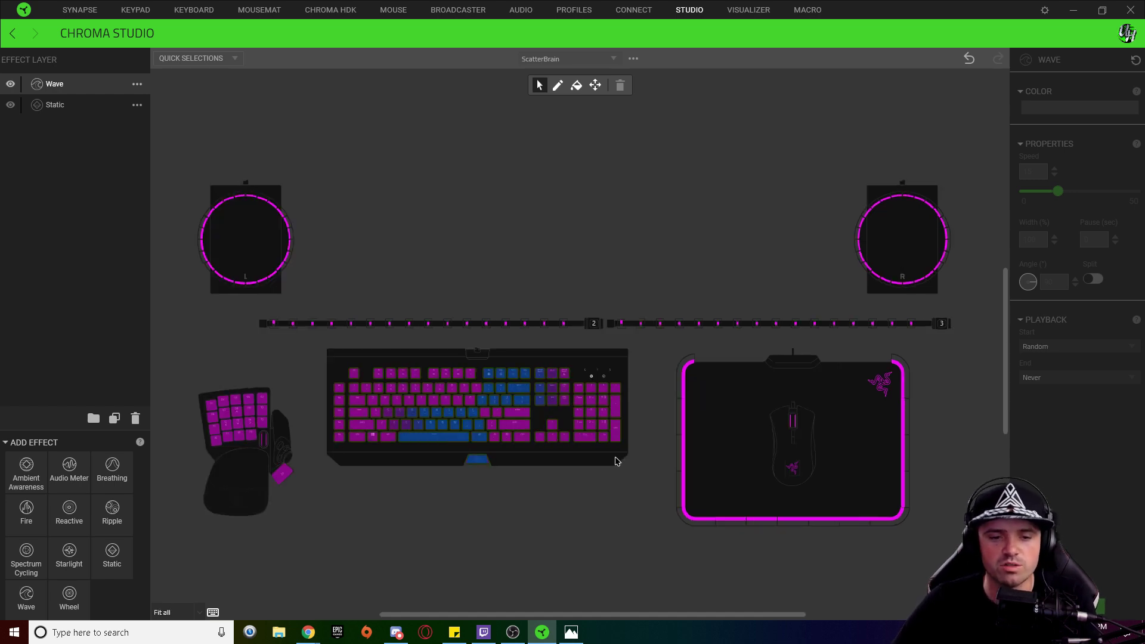
pyautogui.scroll(-1, 621, 464)
pyautogui.scroll(-1, 622, 468)
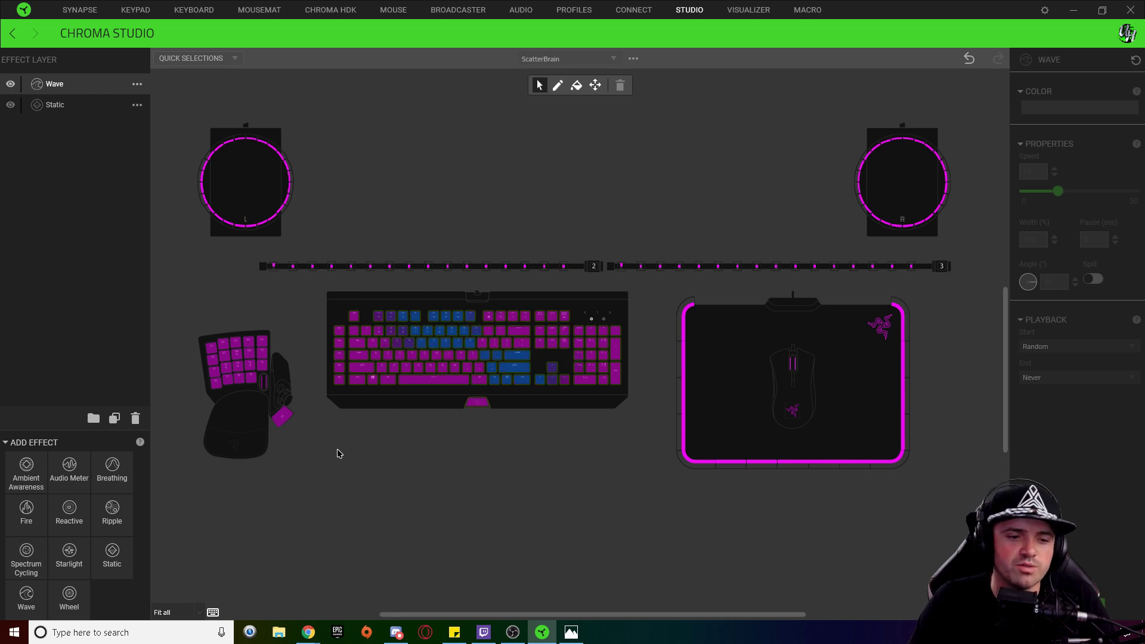
pyautogui.click(431, 368)
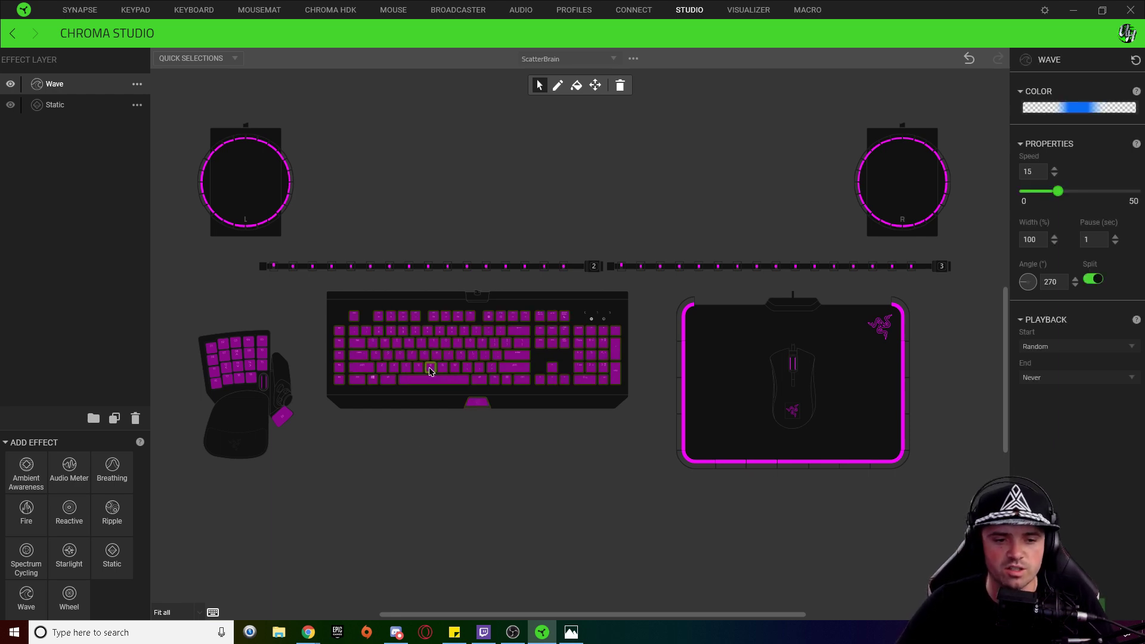
pyautogui.doubleClick(431, 368)
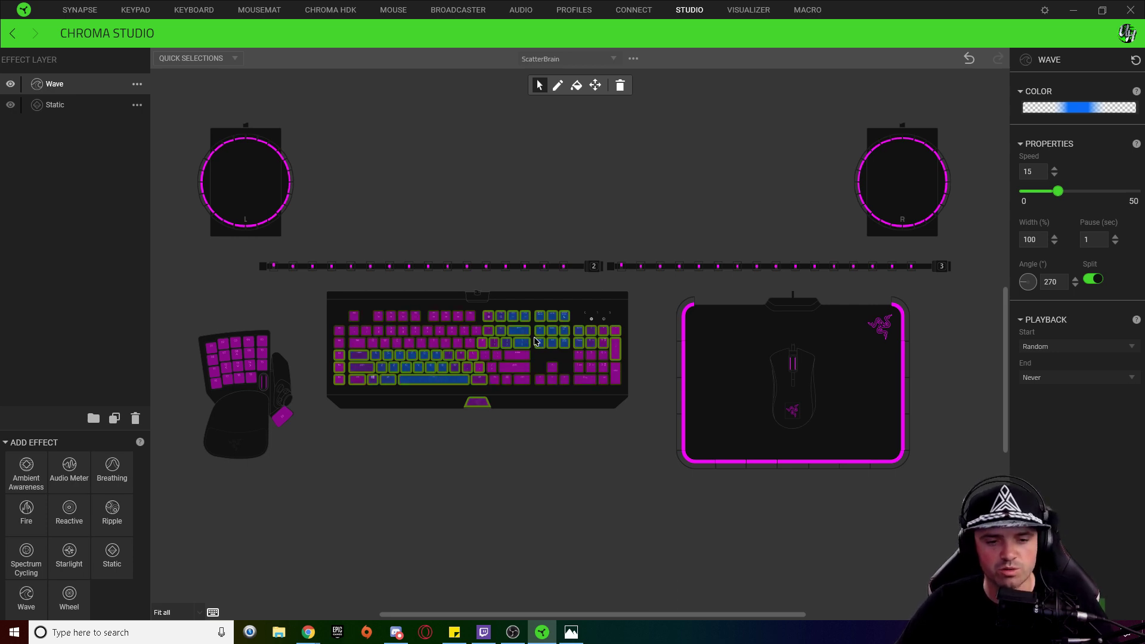
pyautogui.click(307, 310)
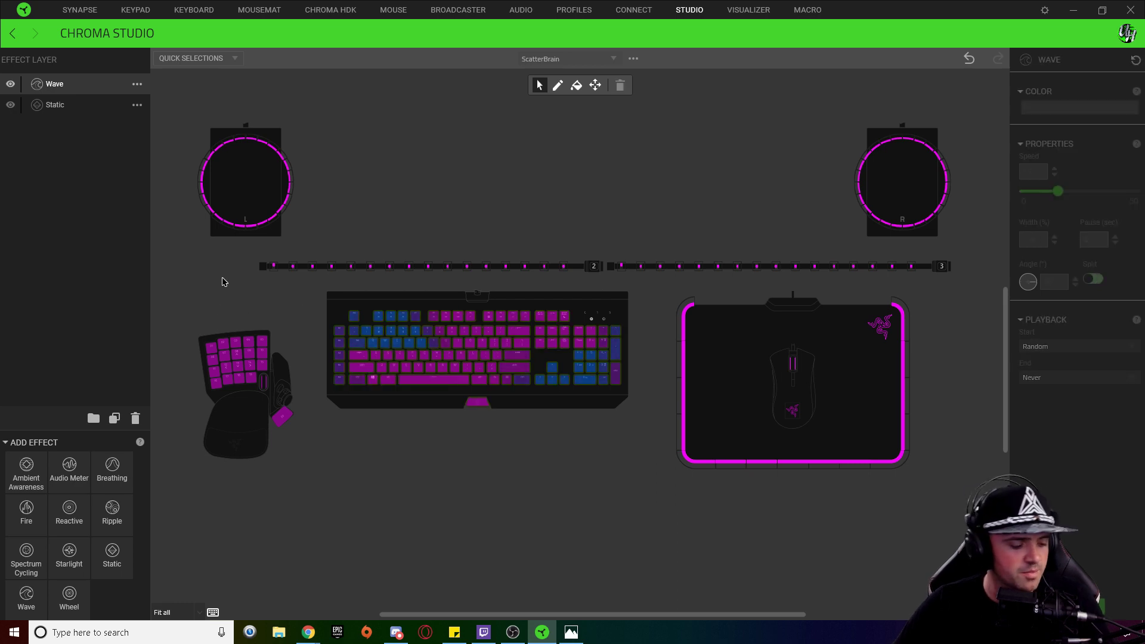
pyautogui.moveTo(159, 281); pyautogui.dragTo(612, 471)
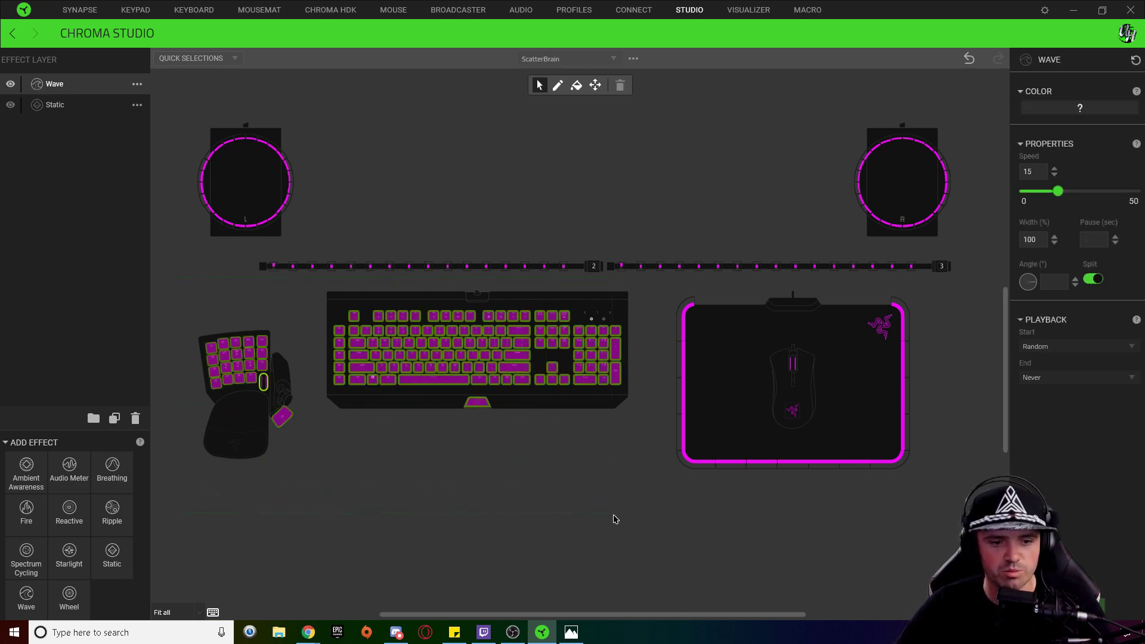
# Select the keypad, right light strip and right speaker ring, and open the wave's colour gradient.
pyautogui.moveTo(615, 519); pyautogui.dragTo(310, 500)
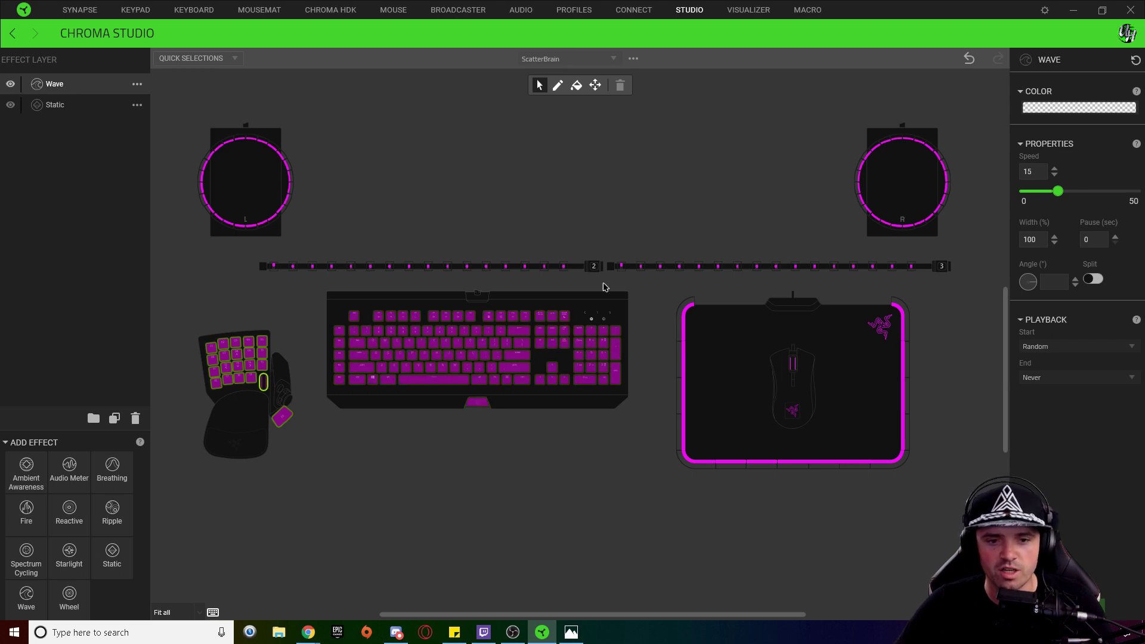
pyautogui.moveTo(837, 187); pyautogui.dragTo(985, 105)
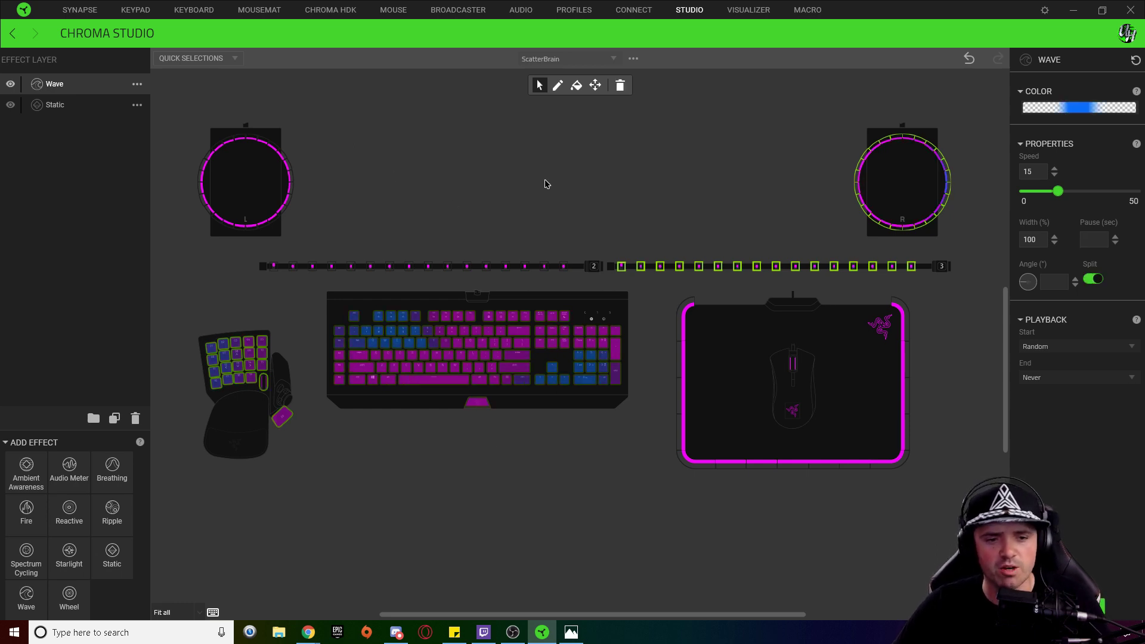
pyautogui.click(511, 159)
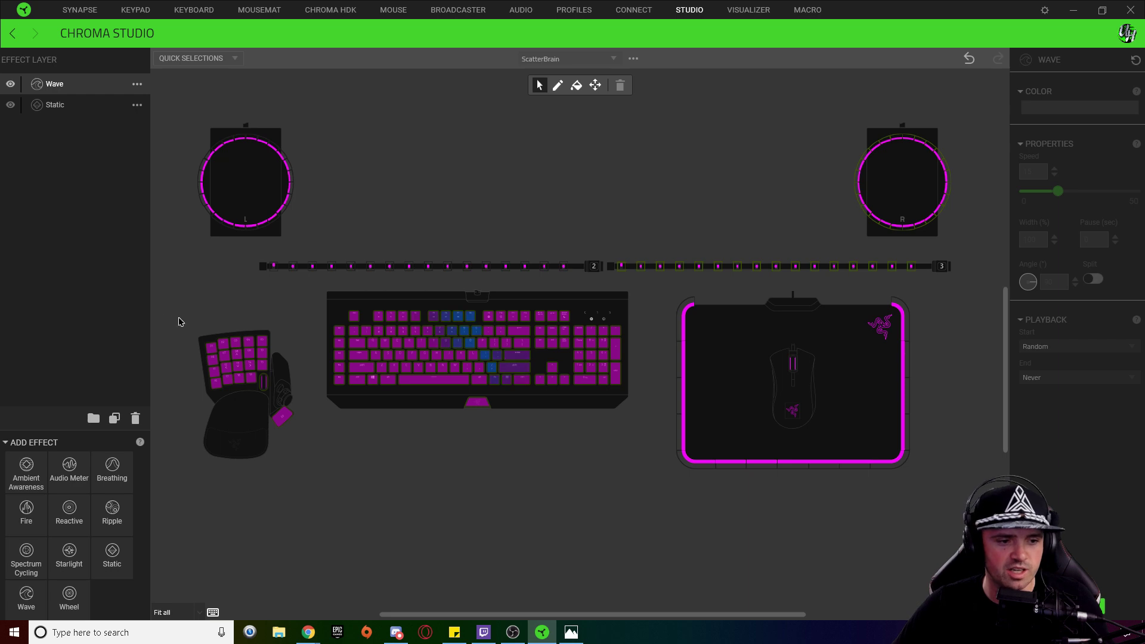
pyautogui.moveTo(179, 322); pyautogui.dragTo(312, 463)
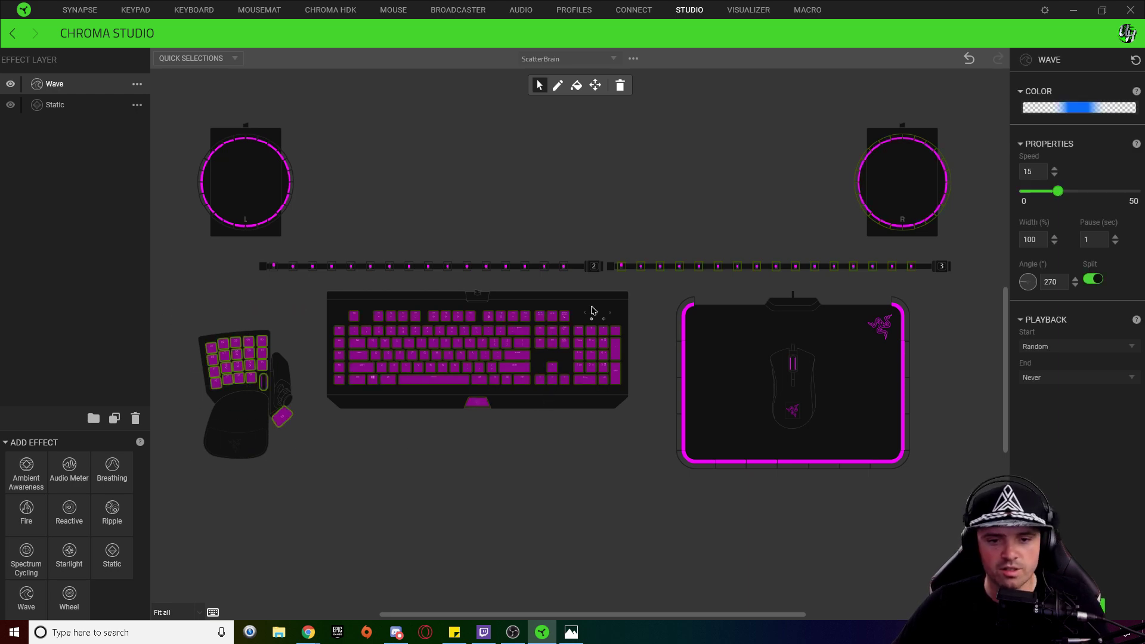
pyautogui.moveTo(638, 263); pyautogui.dragTo(948, 115)
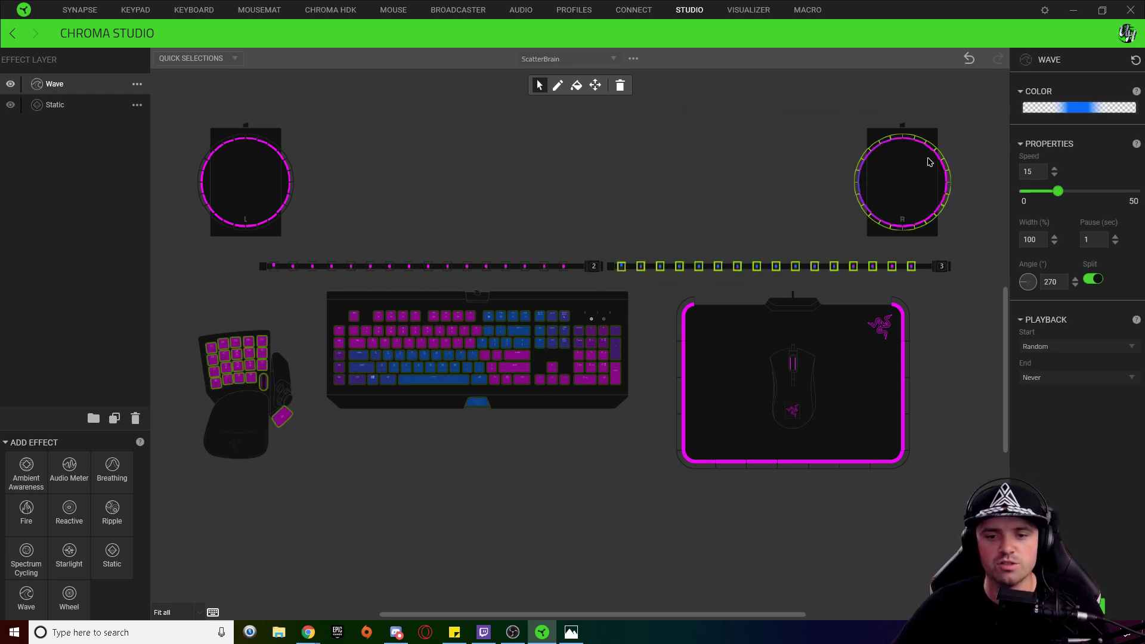
pyautogui.click(1068, 107)
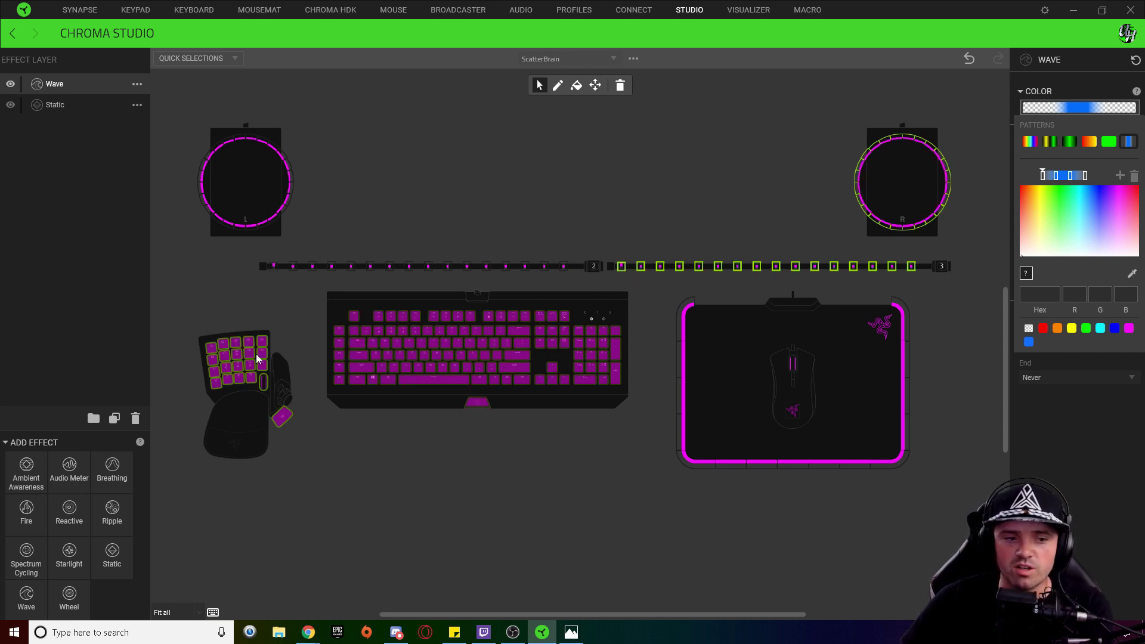
# Change the blue gradient stop from 0A6EFA to 0A6EFB, close the editor, then undo once.
pyautogui.click(1056, 176)
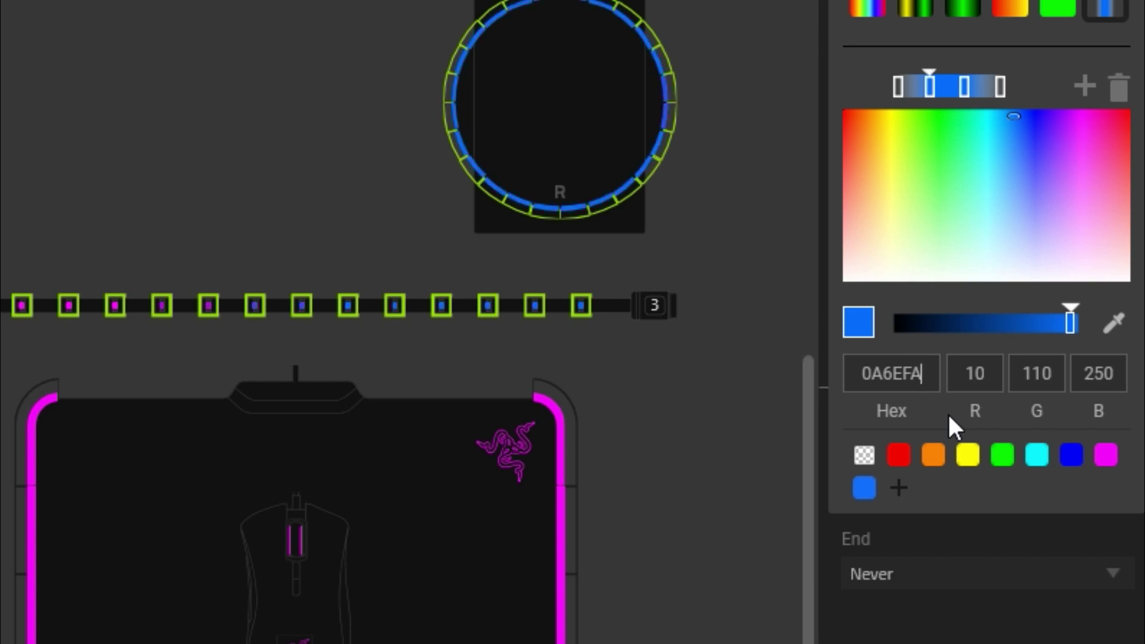
pyautogui.press('BackSpace')
pyautogui.write('B')
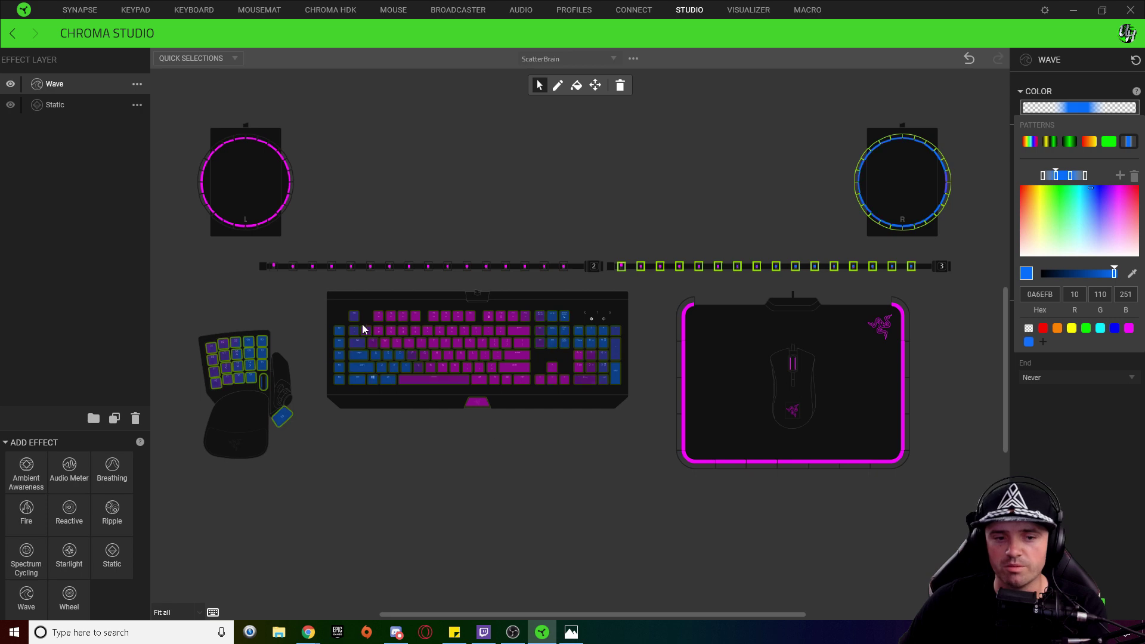
pyautogui.click(595, 420)
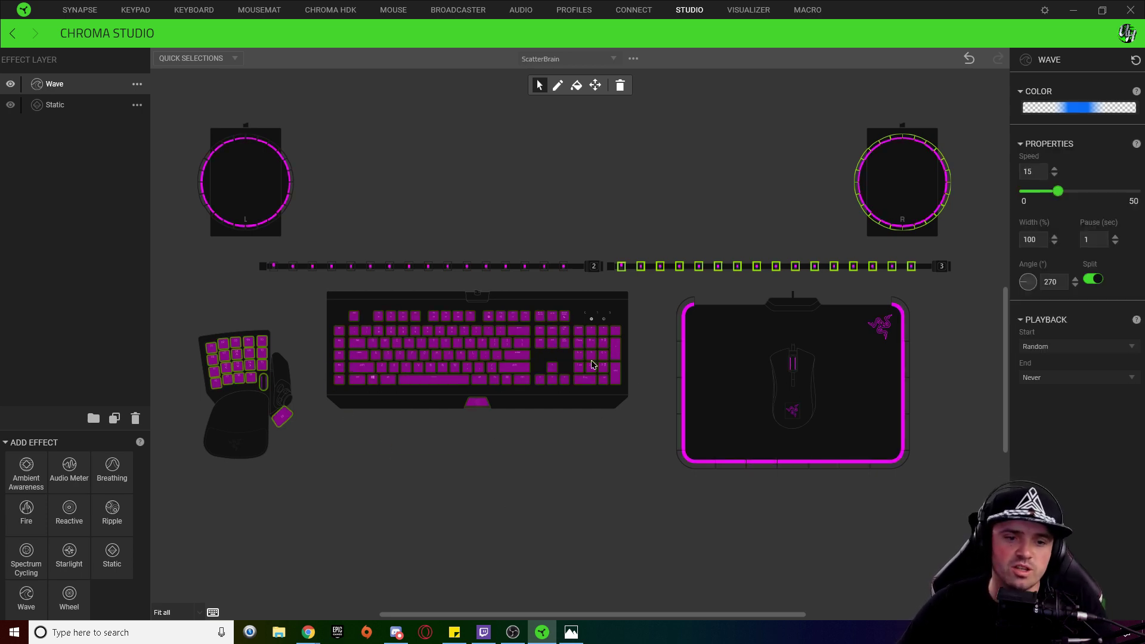
pyautogui.hotkey('ctrl', 'z')
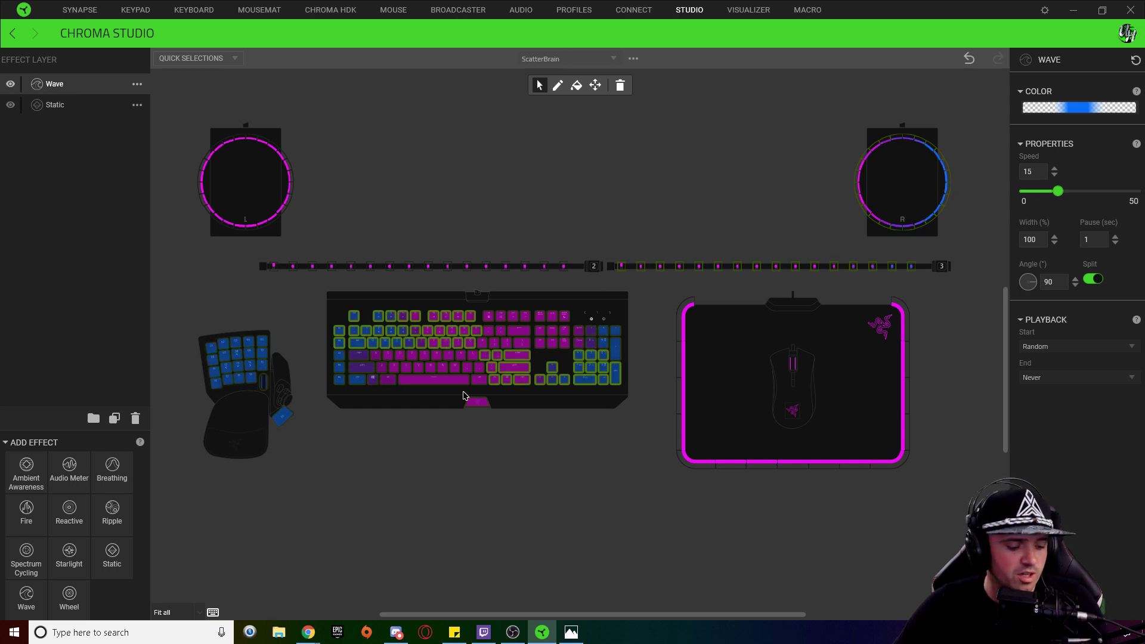
# Select the mousepad, mouse, left speaker ring and first light-strip segment for the wave.
pyautogui.click(515, 532)
pyautogui.moveTo(634, 276); pyautogui.dragTo(915, 474)
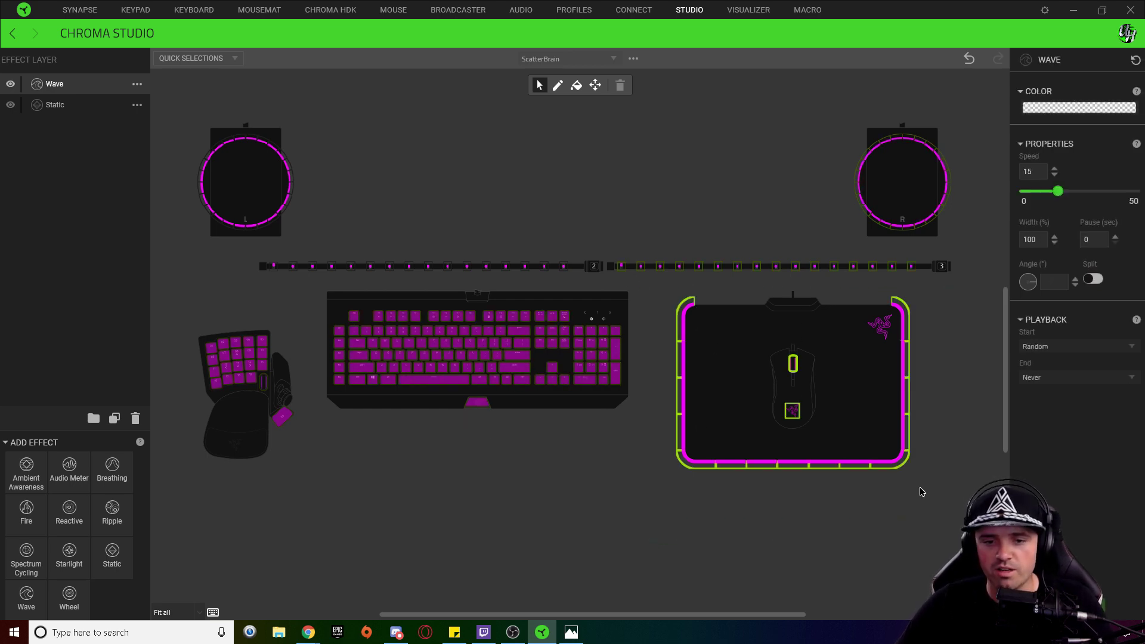
pyautogui.moveTo(589, 285); pyautogui.dragTo(168, 117)
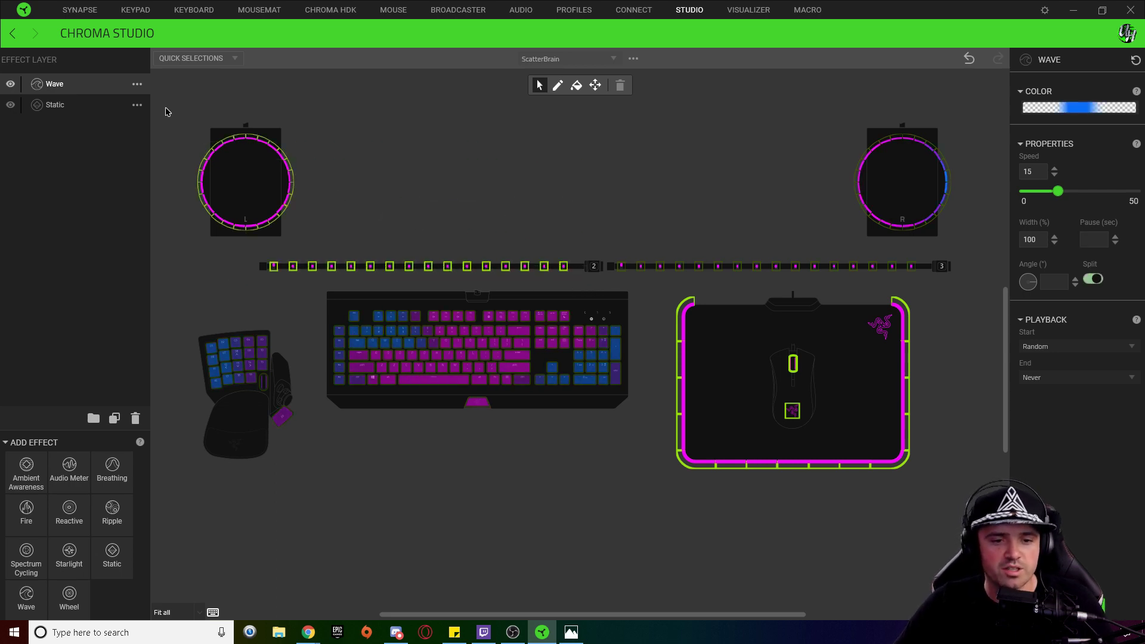
pyautogui.click(598, 464)
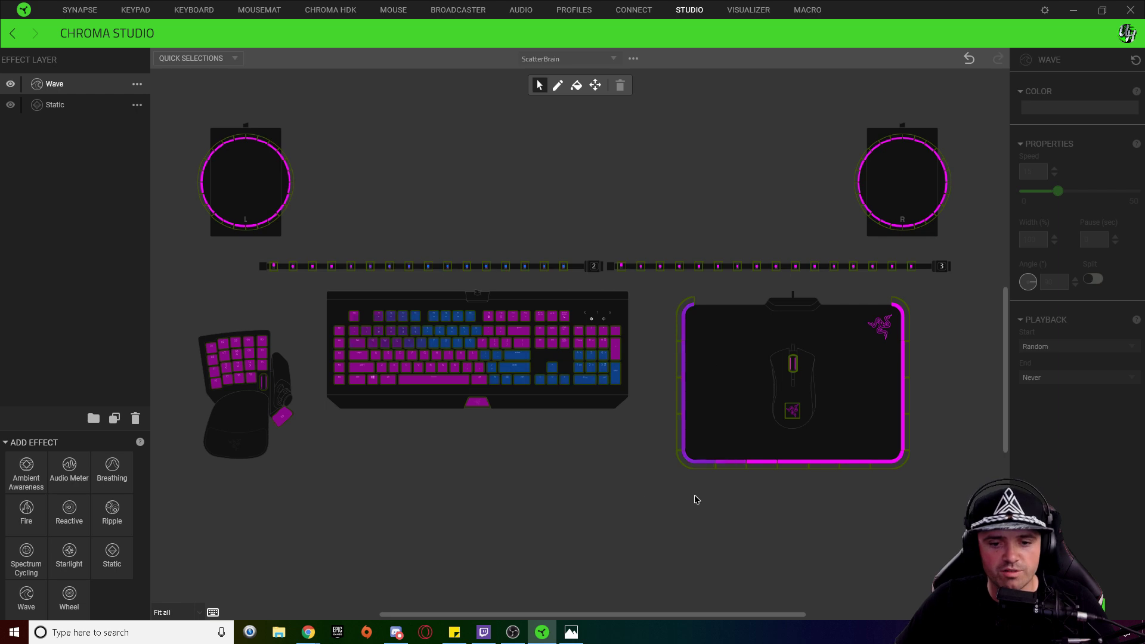
pyautogui.moveTo(695, 499); pyautogui.dragTo(894, 289)
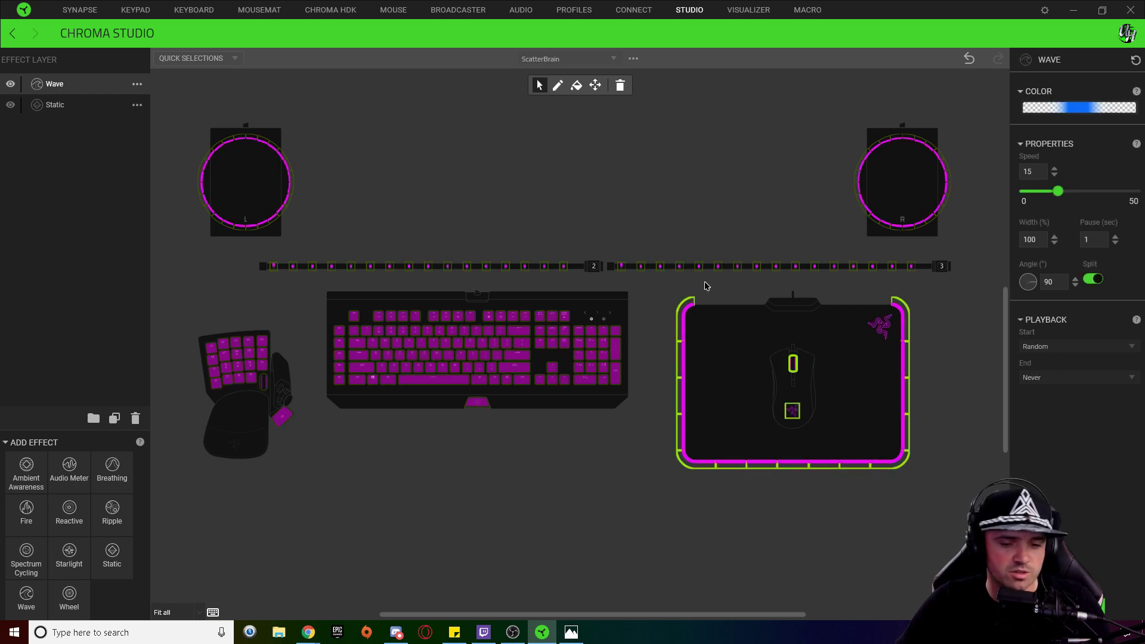
pyautogui.moveTo(577, 283); pyautogui.dragTo(176, 102)
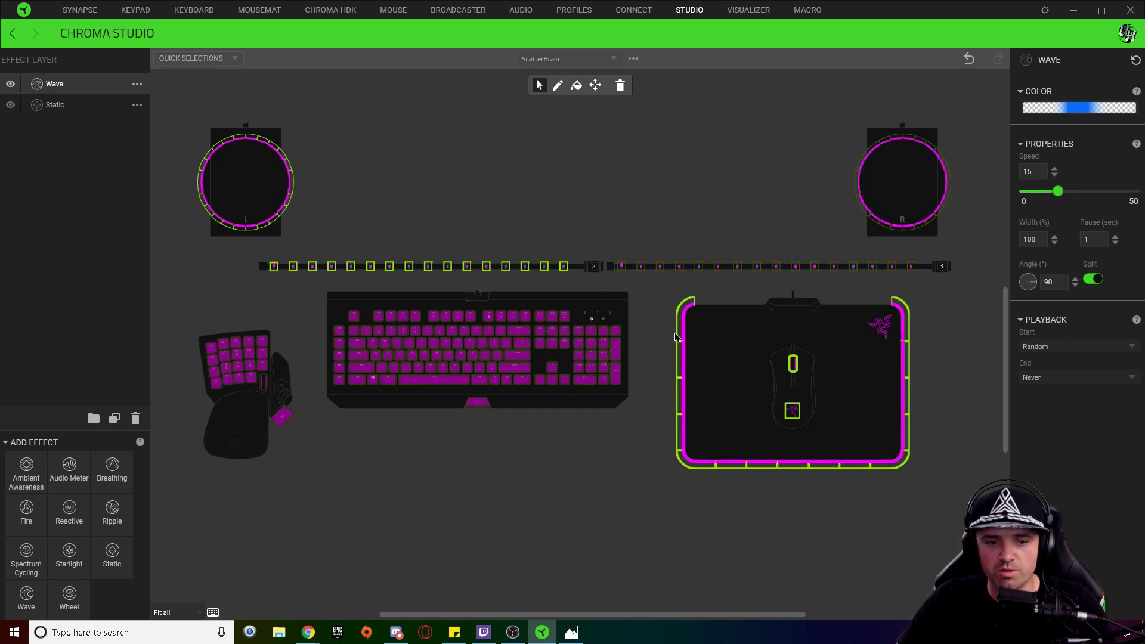
# Set the wave gradient's blue stop to 0A6EFB for these devices and deselect everything.
pyautogui.click(1079, 108)
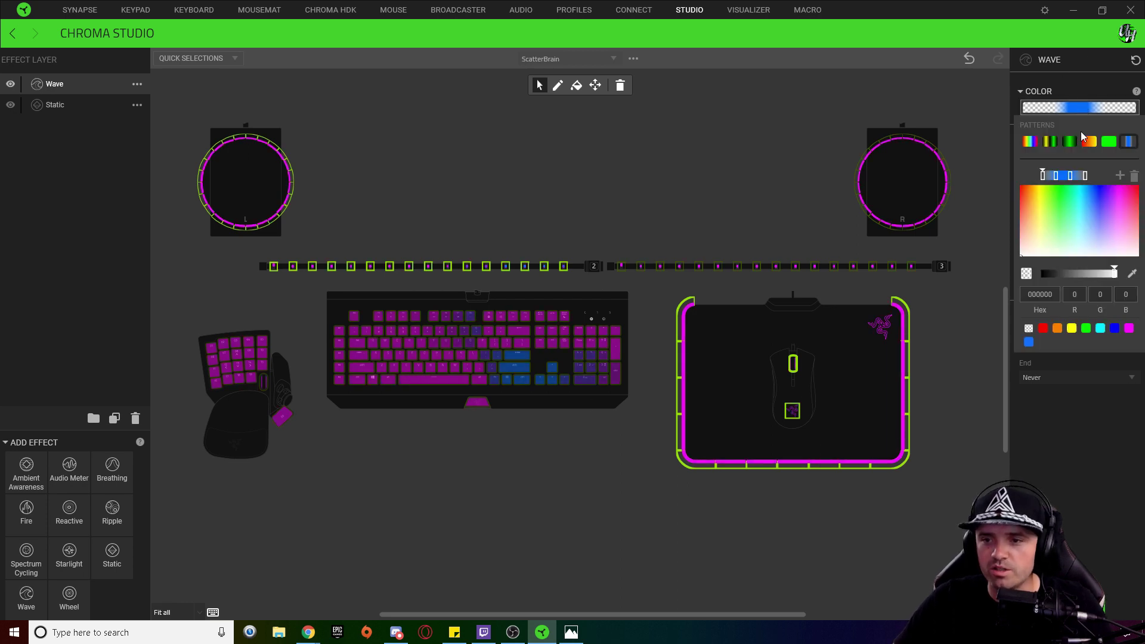
pyautogui.click(1070, 176)
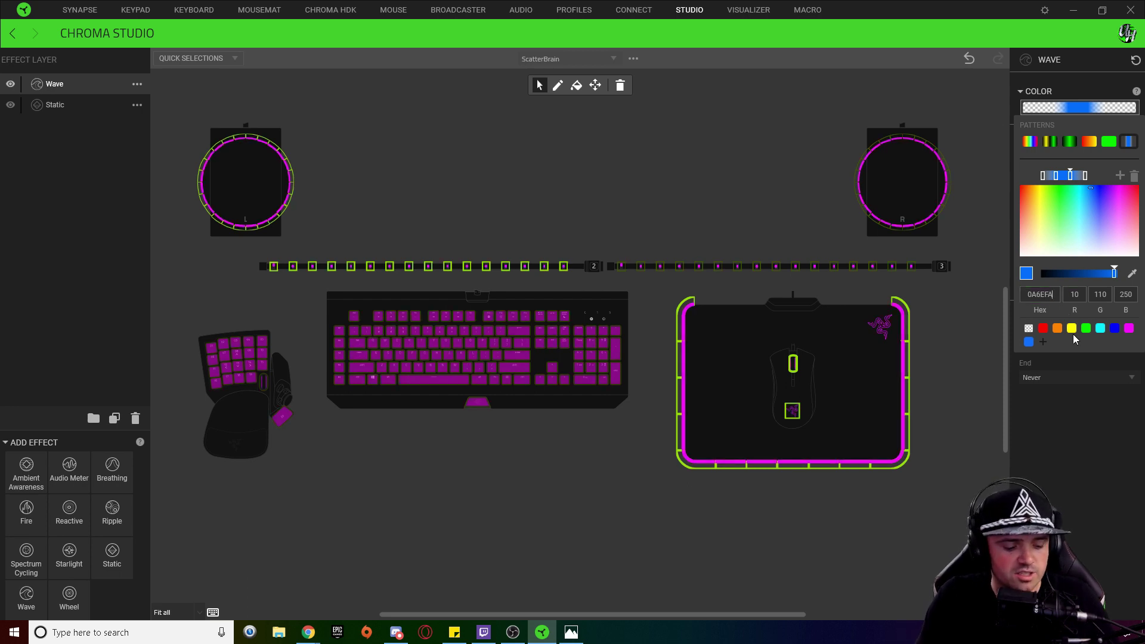
pyautogui.press('BackSpace')
pyautogui.write('B')
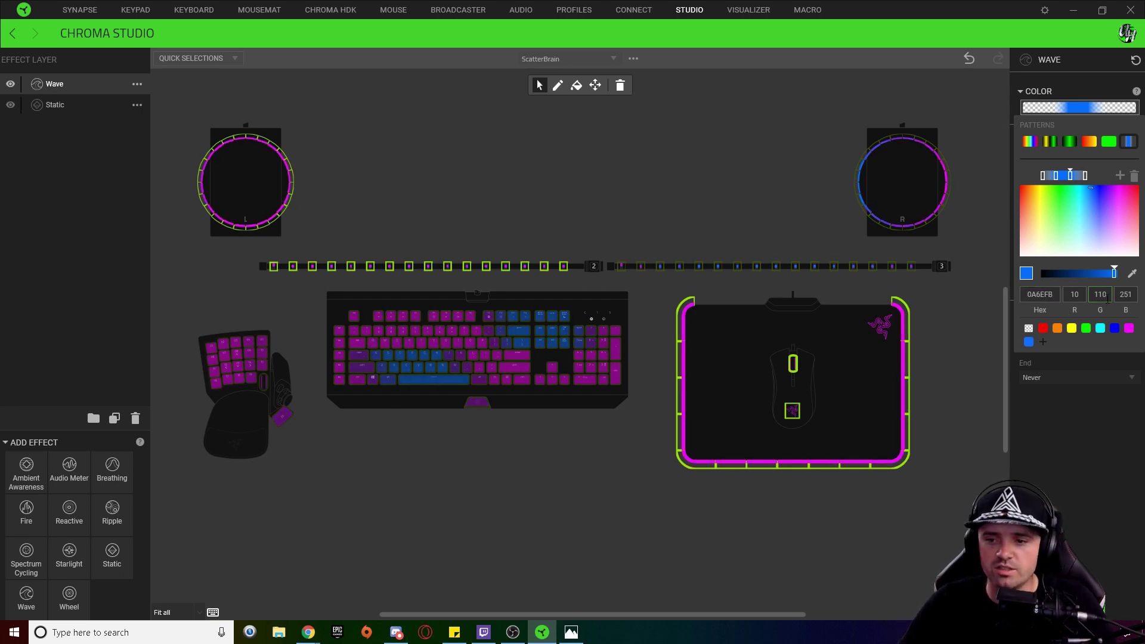
pyautogui.click(1078, 508)
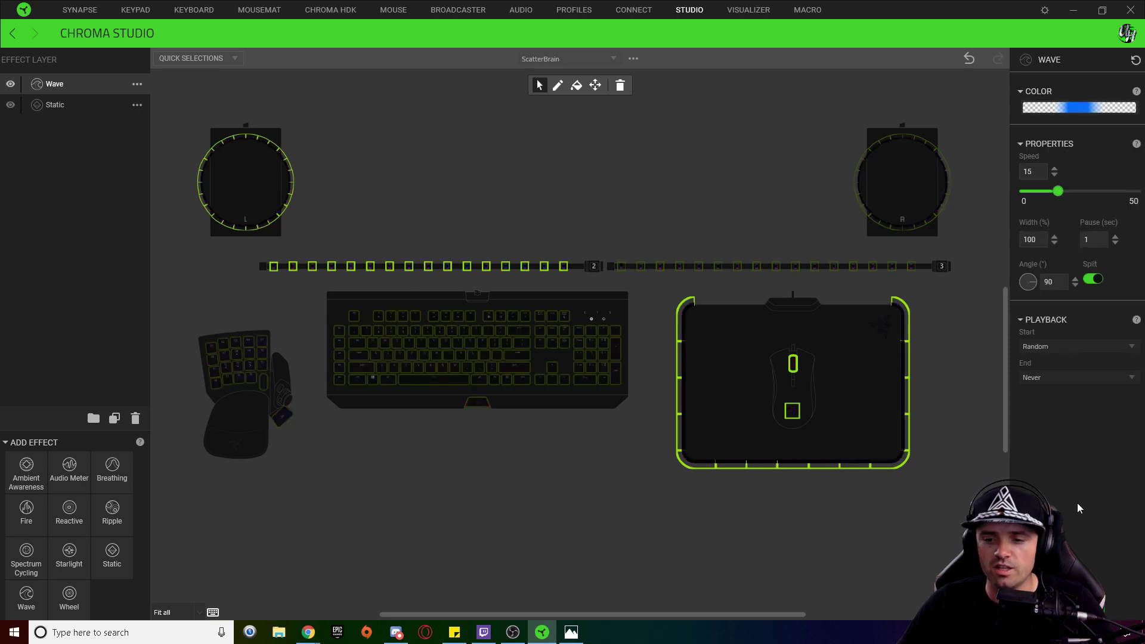
pyautogui.click(593, 213)
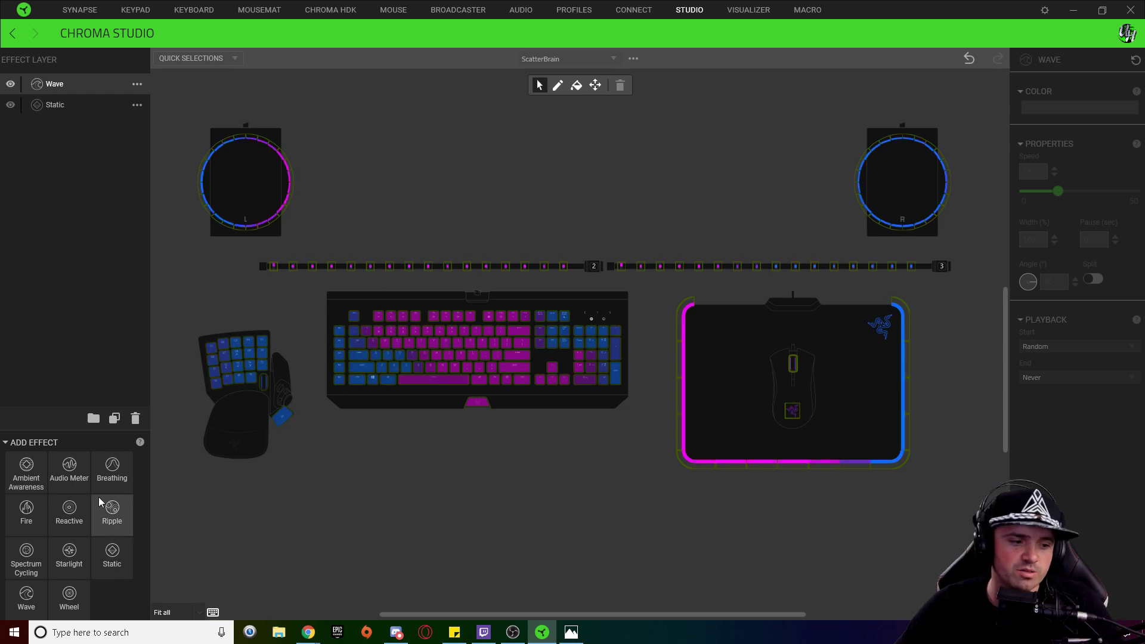
# Add a Ripple effect layer and apply it to every key on the keyboard.
pyautogui.click(112, 513)
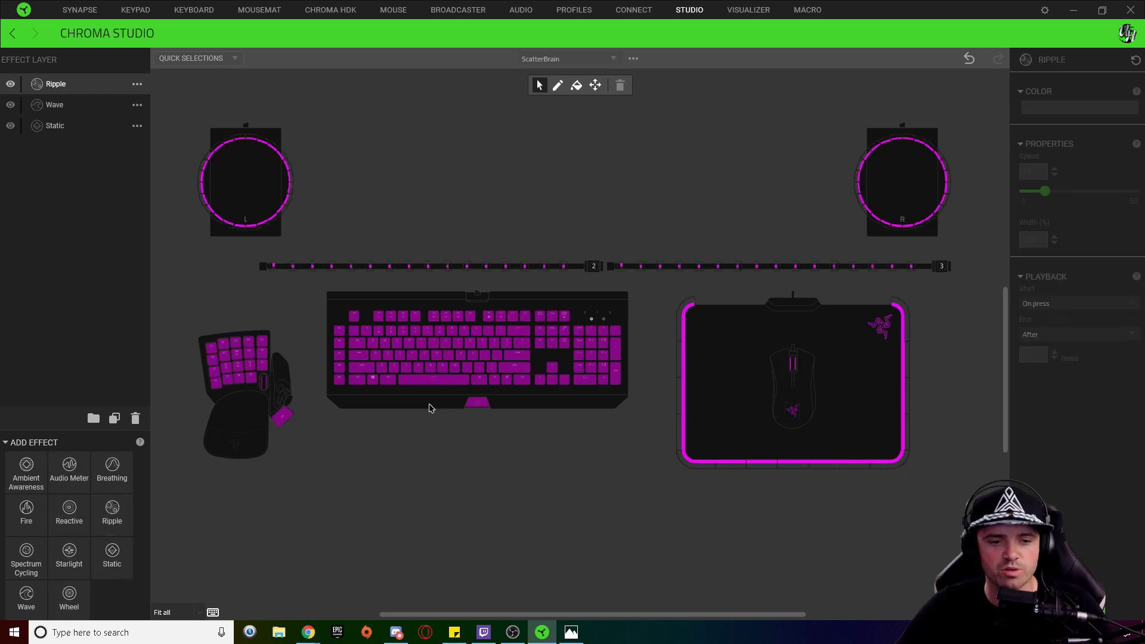
pyautogui.scroll(3, 414, 421)
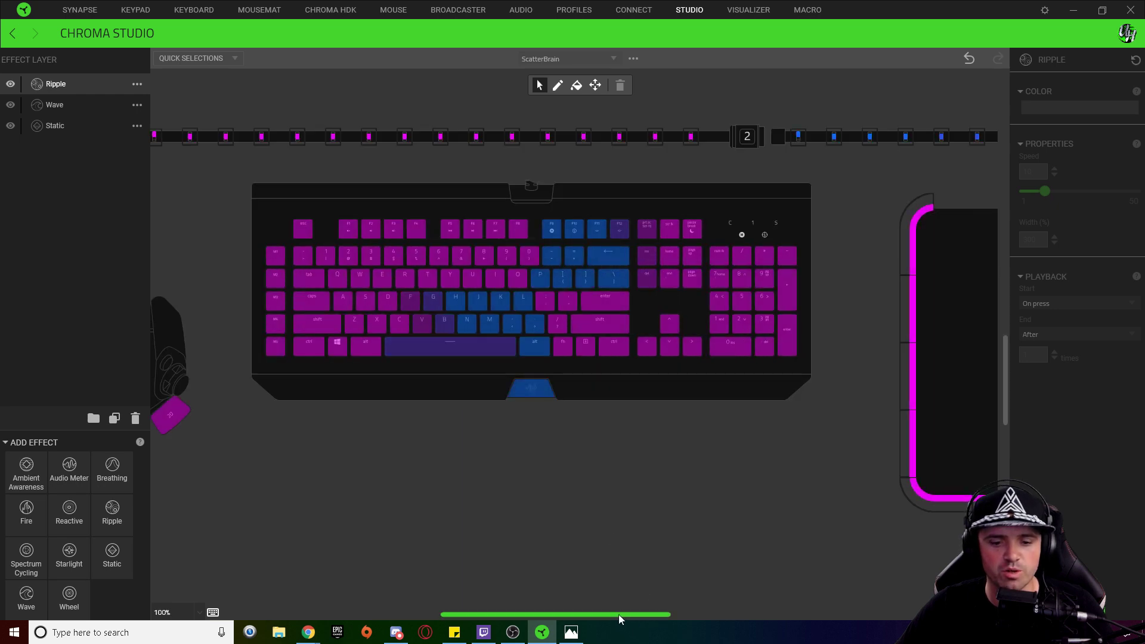
pyautogui.moveTo(617, 614); pyautogui.dragTo(607, 613)
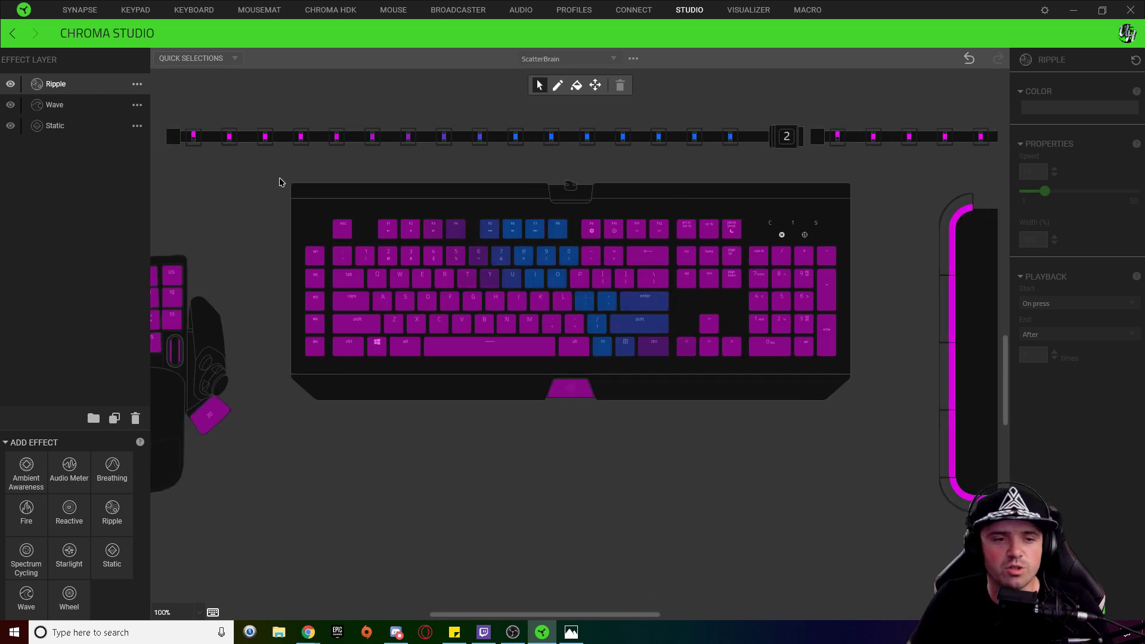
pyautogui.moveTo(265, 175); pyautogui.dragTo(864, 481)
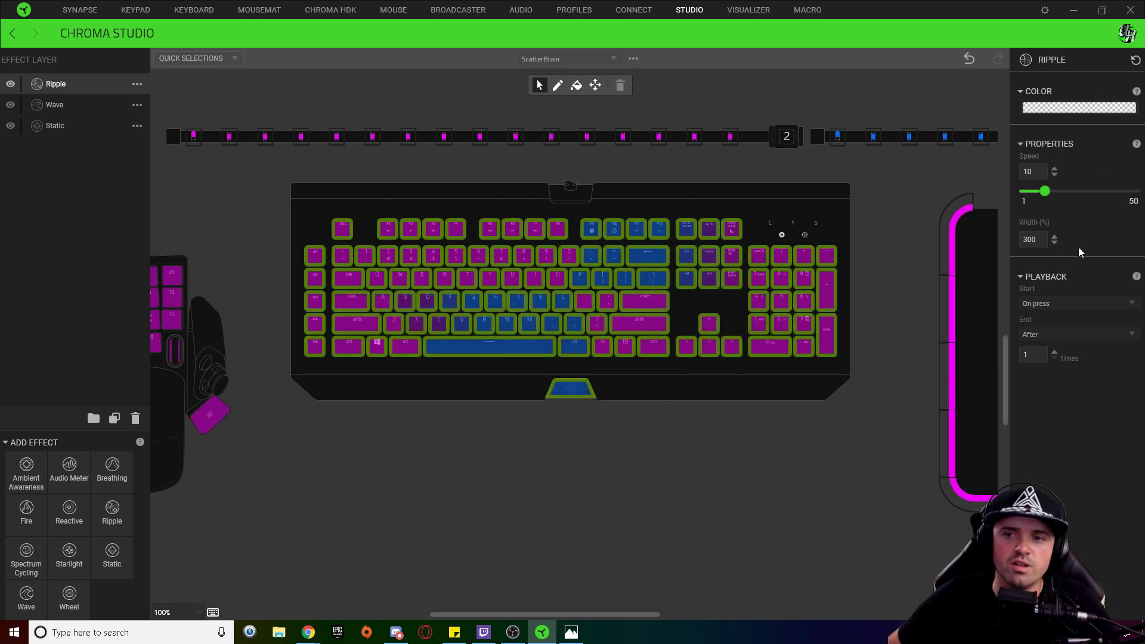
# Change the ripple colour from solid green to near-white and enter the values 3 and 200.
pyautogui.click(1047, 110)
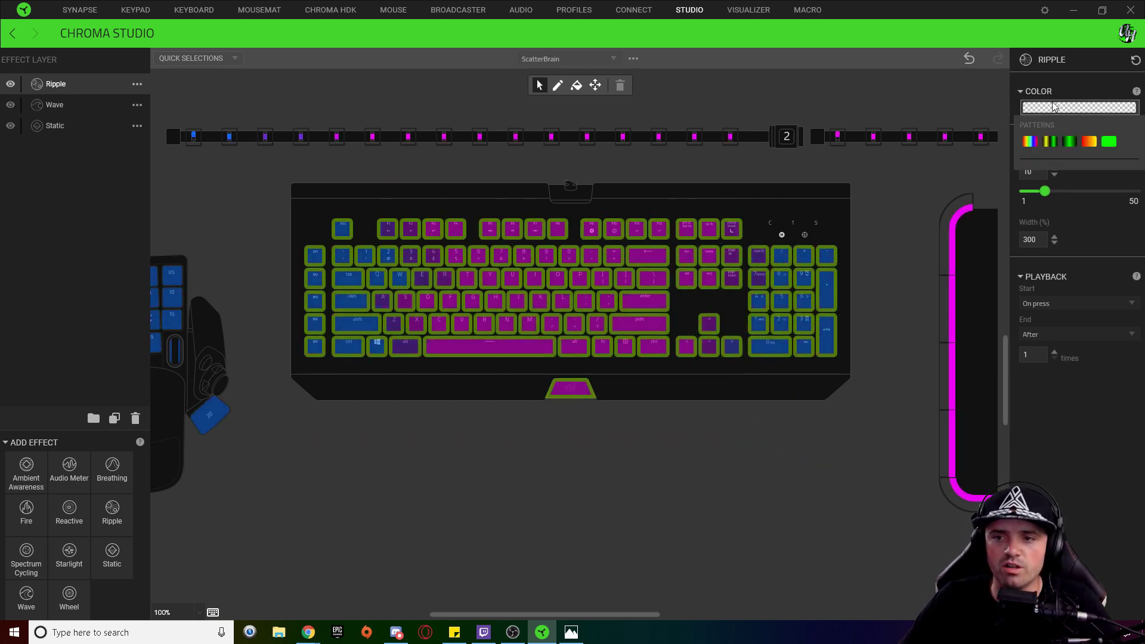
pyautogui.click(1107, 143)
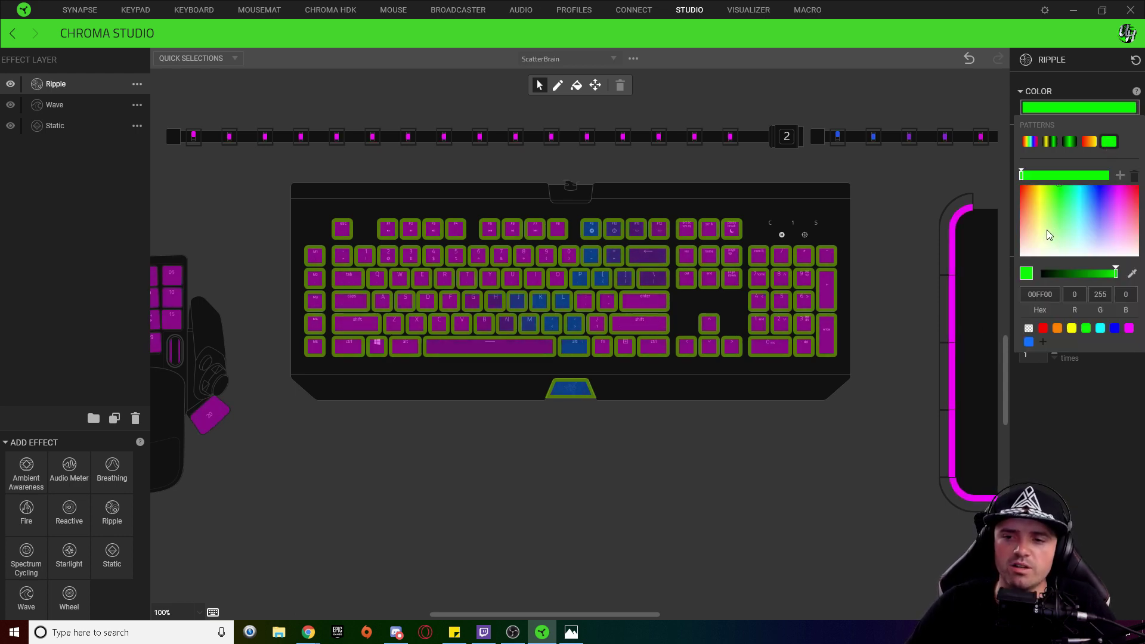
pyautogui.click(1049, 254)
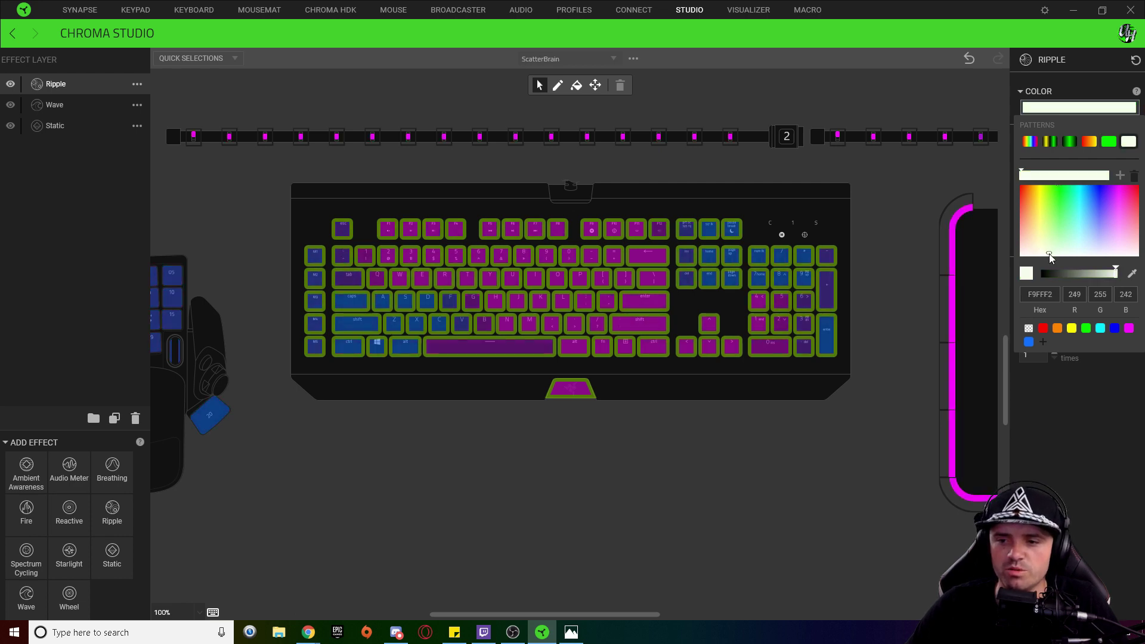
pyautogui.click(1058, 377)
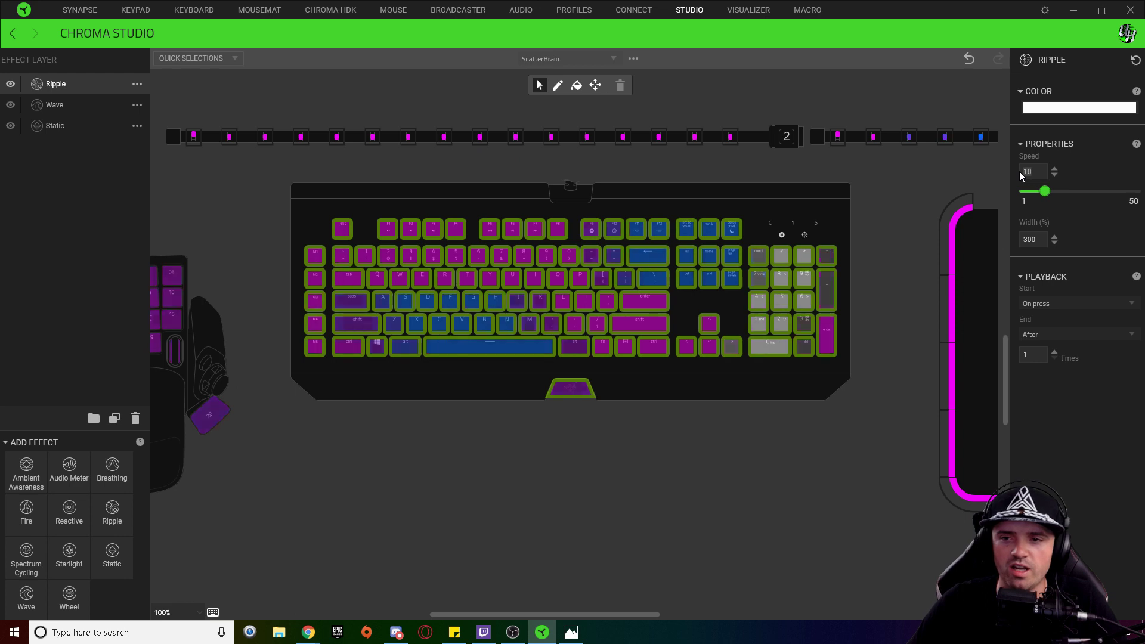
pyautogui.write('3')
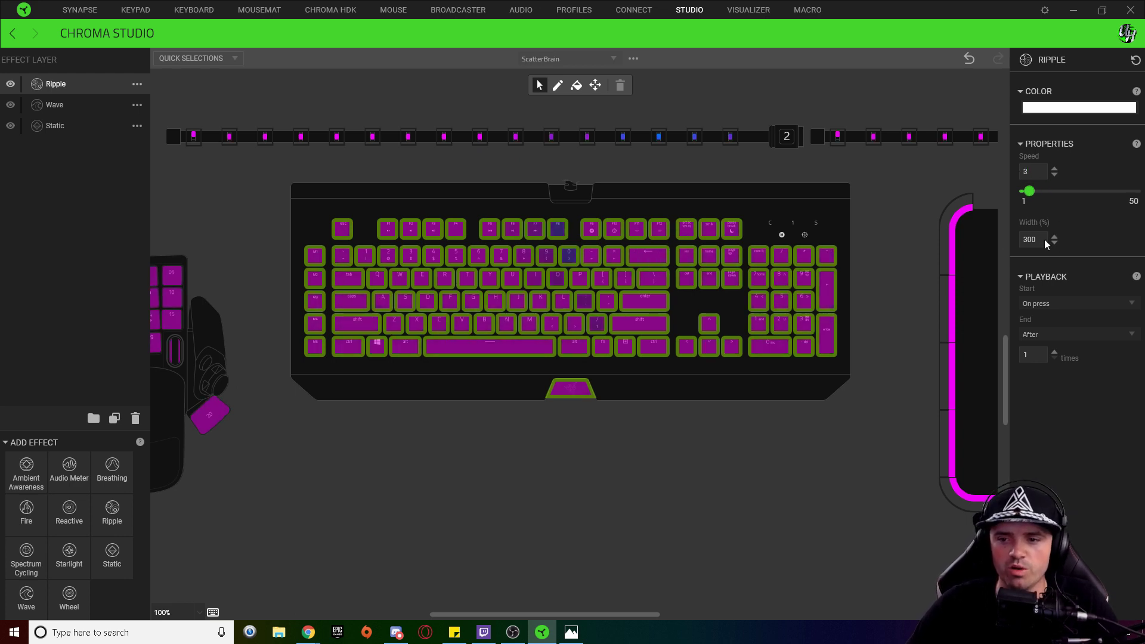
pyautogui.write('2')
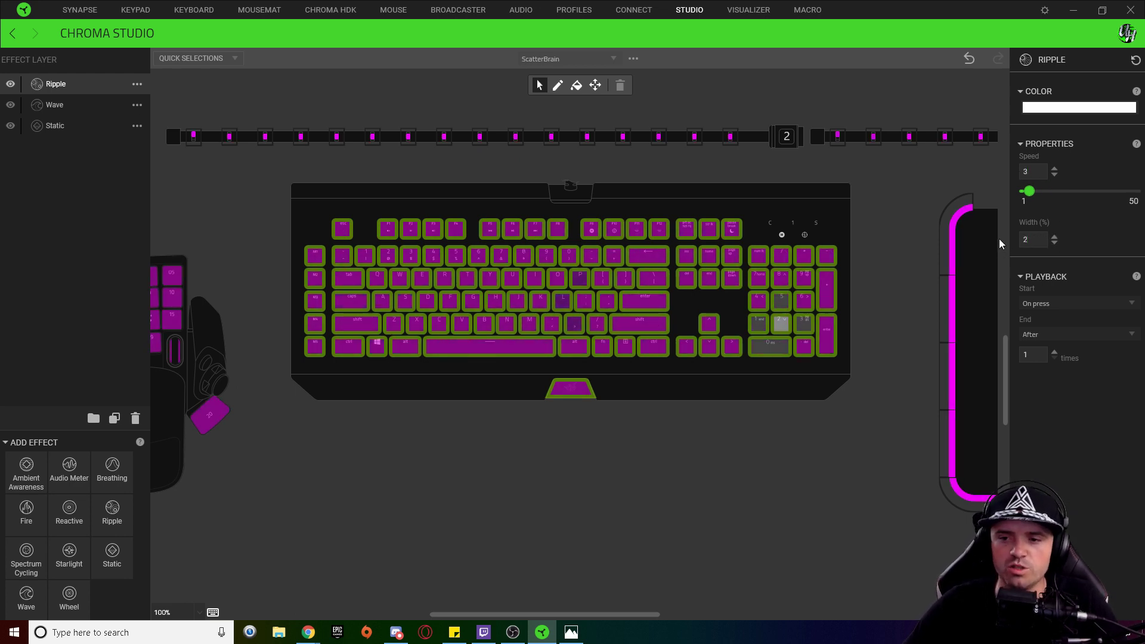
pyautogui.write('00')
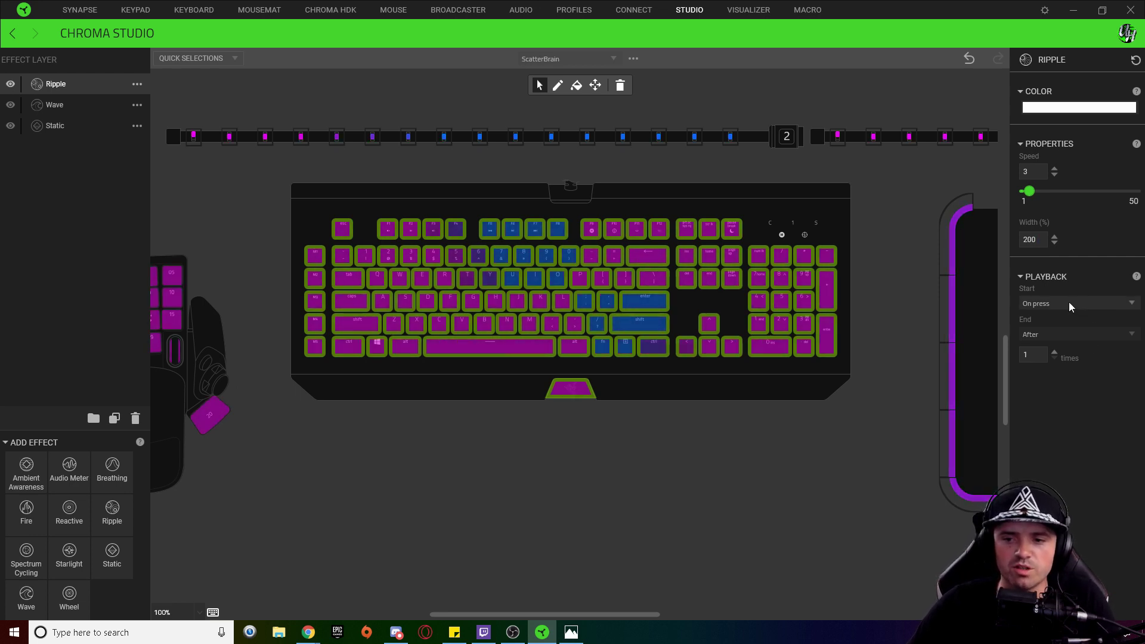
# Set the ripple's Playback Start to 'On selected keys', then deselect the keyboard keys.
pyautogui.click(1068, 304)
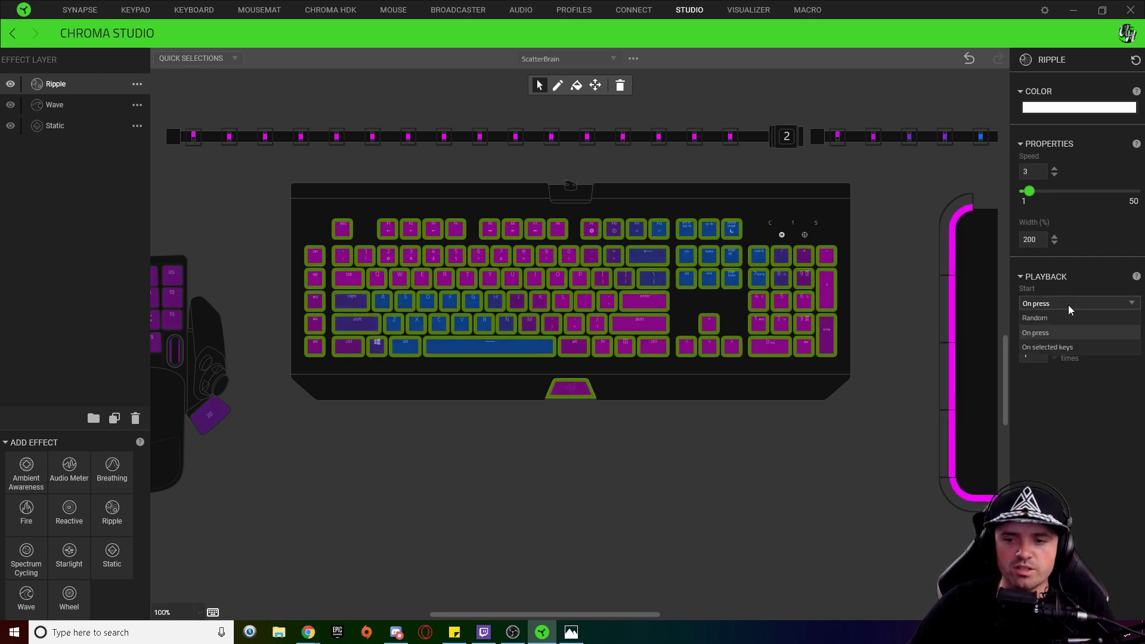
pyautogui.click(1067, 347)
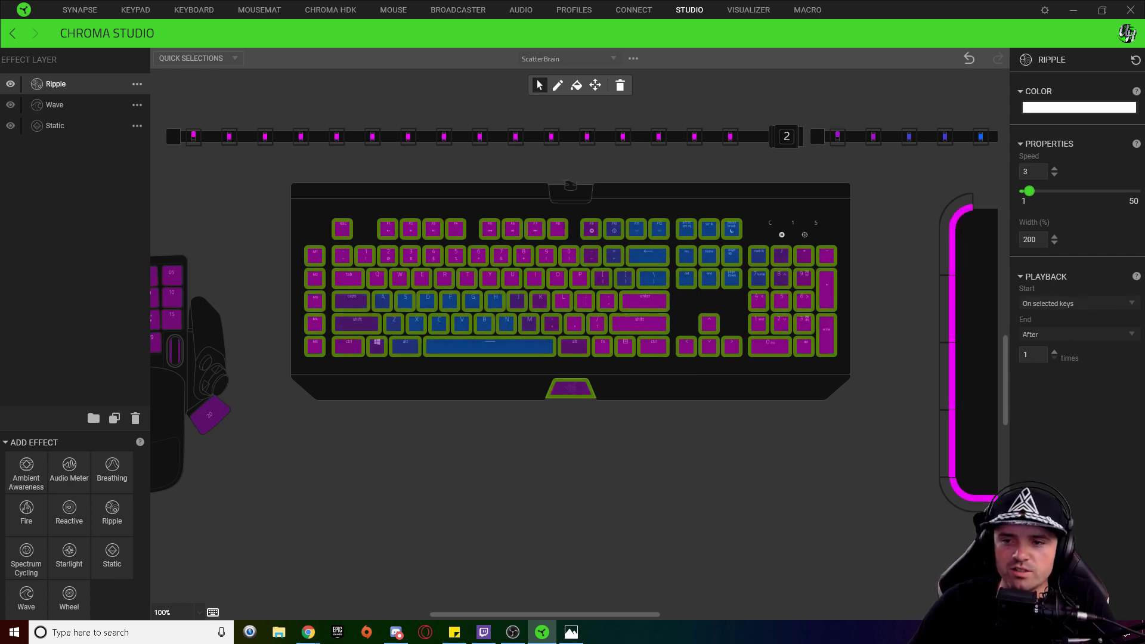
pyautogui.click(732, 466)
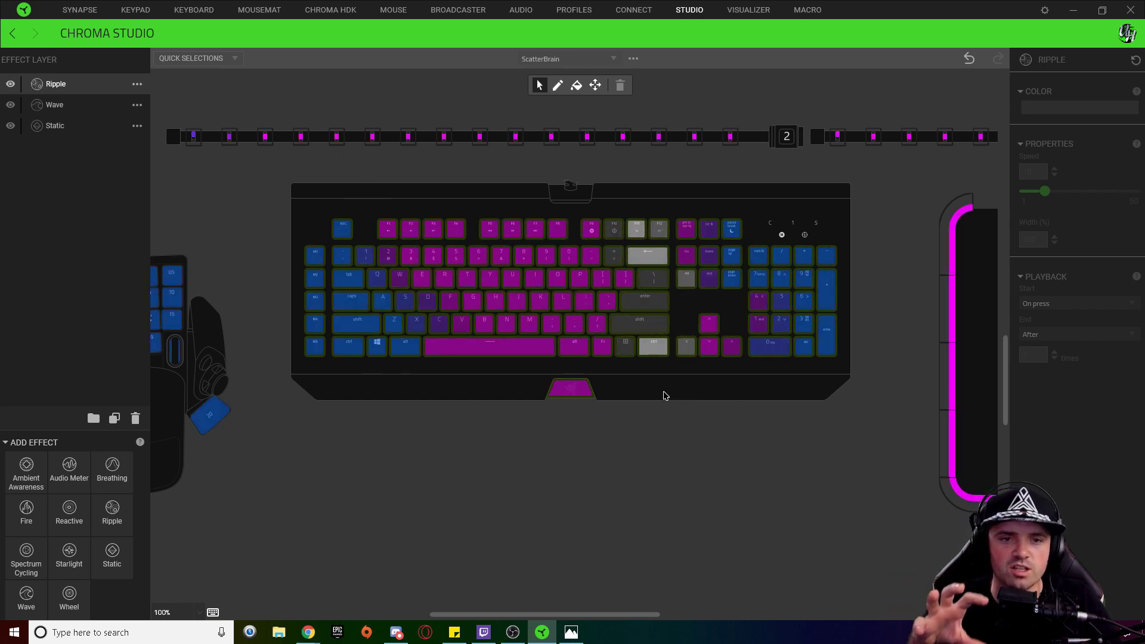
# Reselect the keyboard keys and raise the ripple speed from 3 to 4.
pyautogui.click(792, 203)
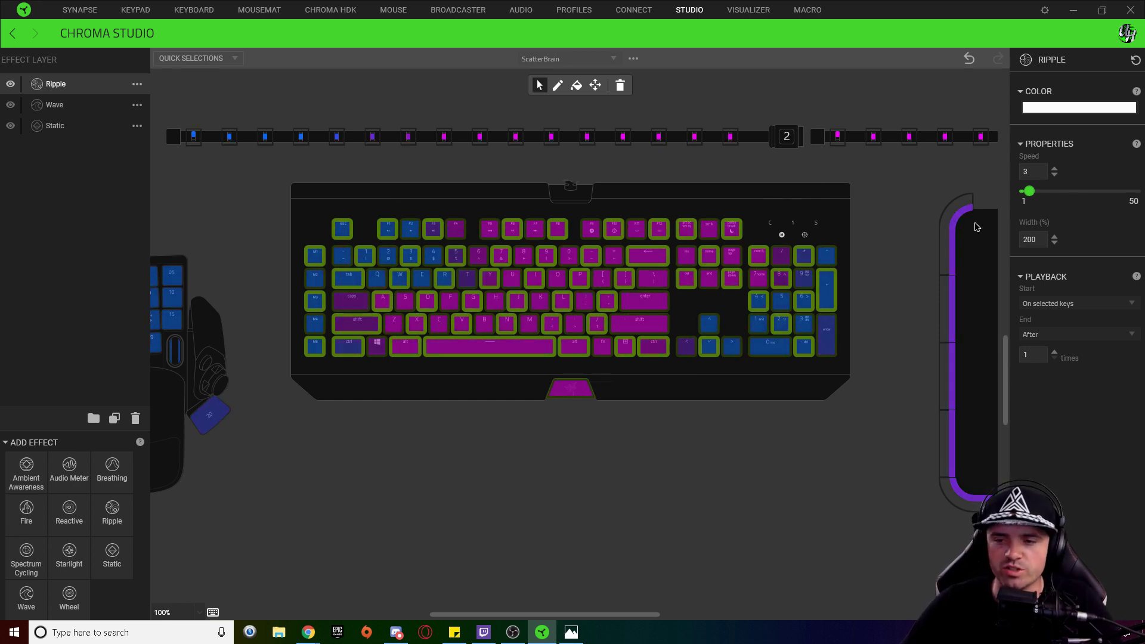
pyautogui.click(1054, 169)
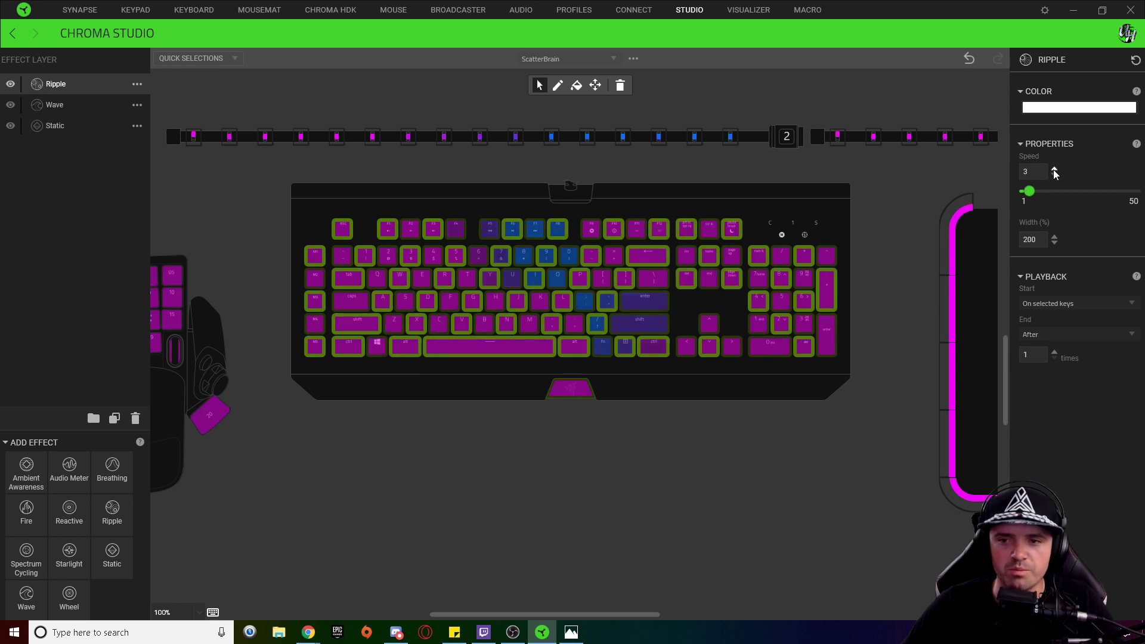